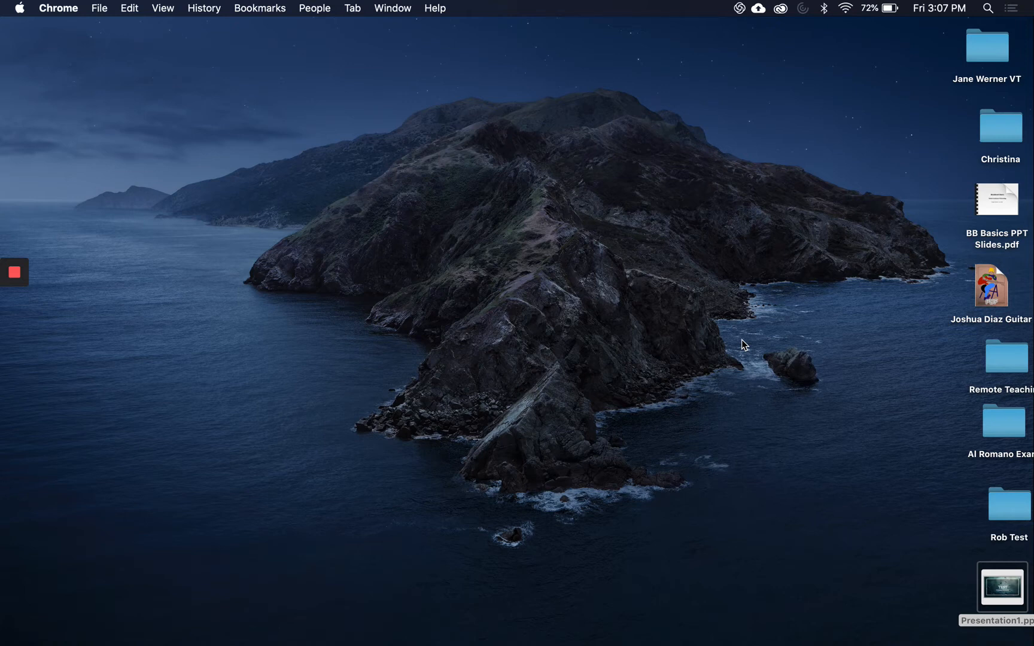
- Open the Presentation1 file from the desktop to view its slides, and minimize the presentation window
{"action": "double_click", "coordinate": [1011, 588]}
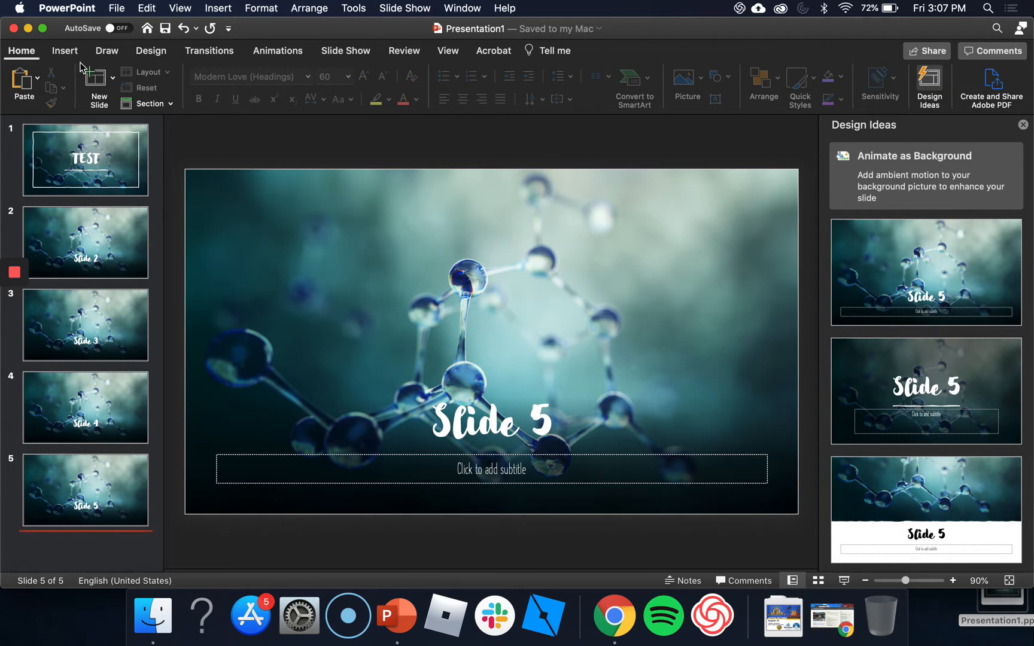
{"action": "left_click", "coordinate": [28, 28]}
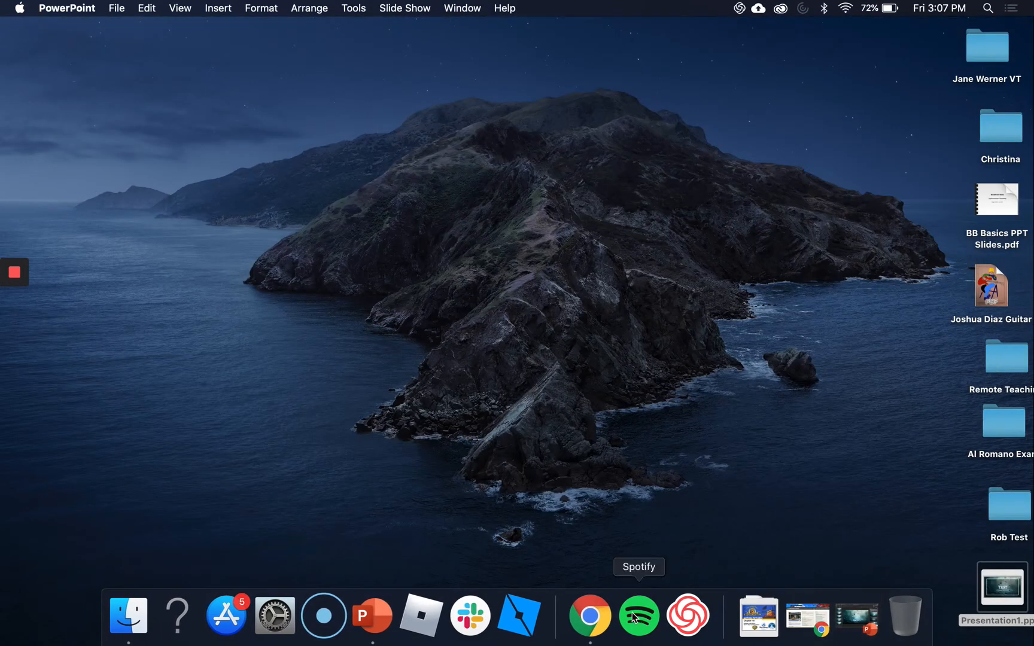
- Switch to Chrome and open the Content area of the instructor's Sandbox 2 course in Blackboard
{"action": "left_click", "coordinate": [589, 611]}
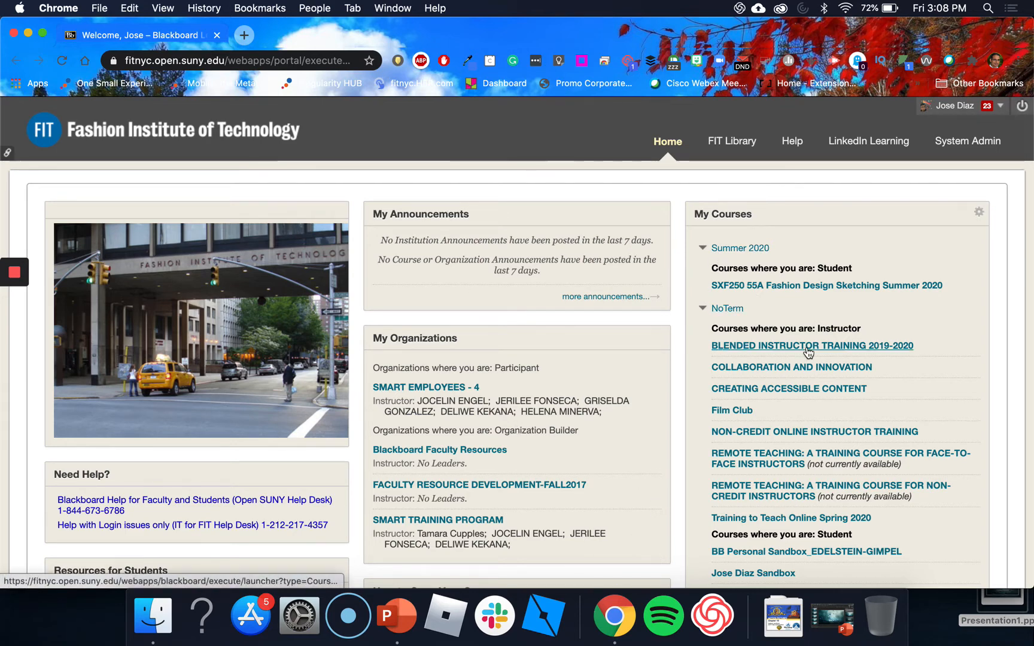
{"action": "scroll", "coordinate": [809, 349], "scroll_direction": "down", "scroll_amount": 3}
{"action": "scroll", "coordinate": [809, 352], "scroll_direction": "down", "scroll_amount": 5}
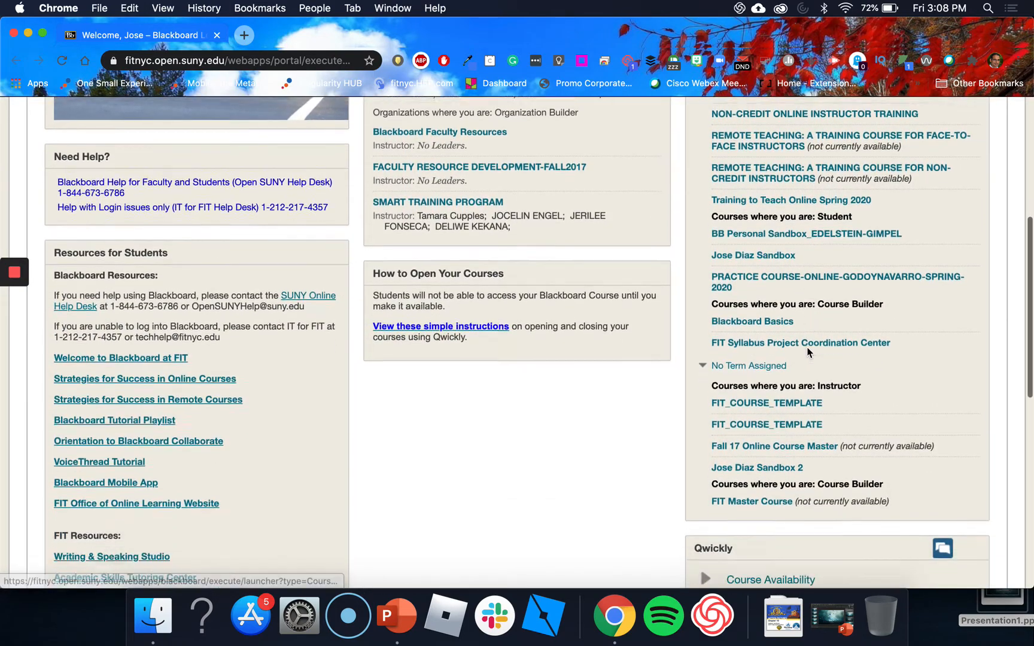
{"action": "left_click", "coordinate": [774, 462]}
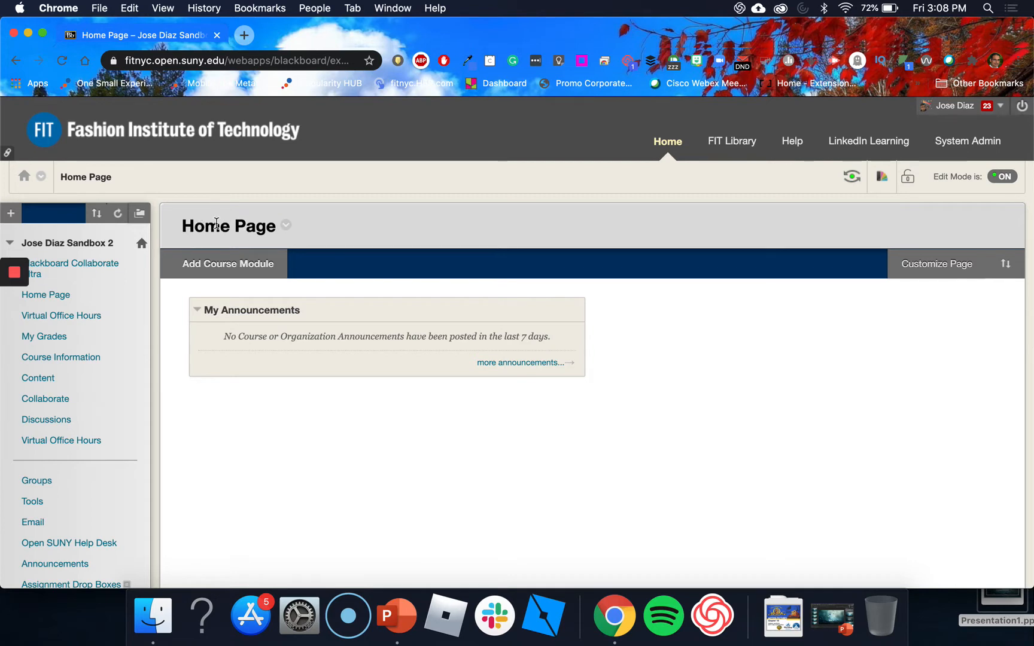
{"action": "left_click", "coordinate": [48, 383]}
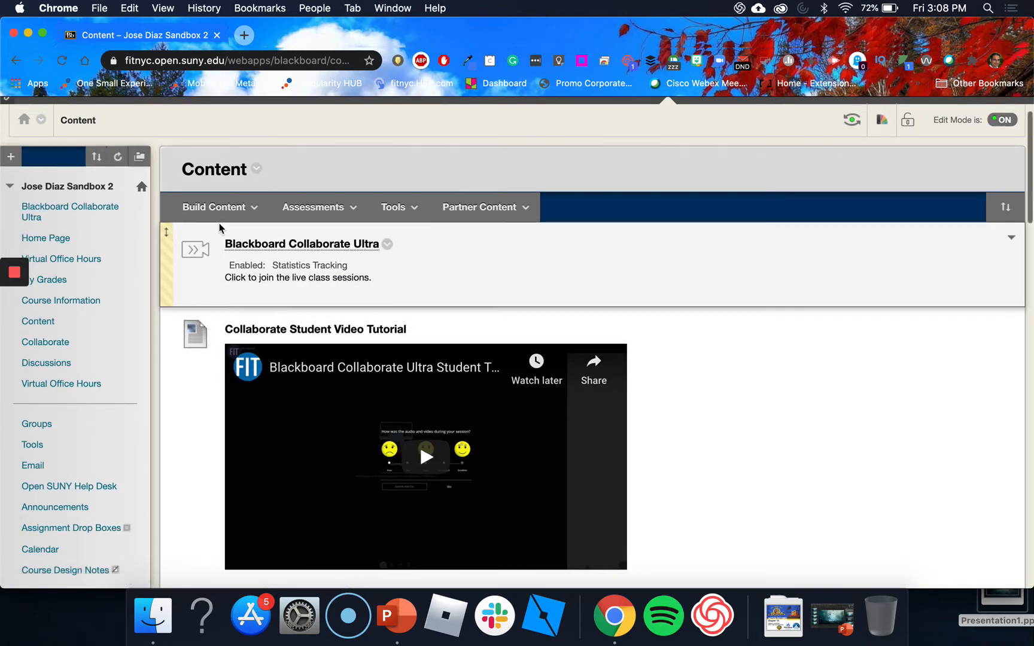
- Start a new VoiceThread Content item in the Content area and name it "Lecture 1"
{"action": "left_click", "coordinate": [222, 207]}
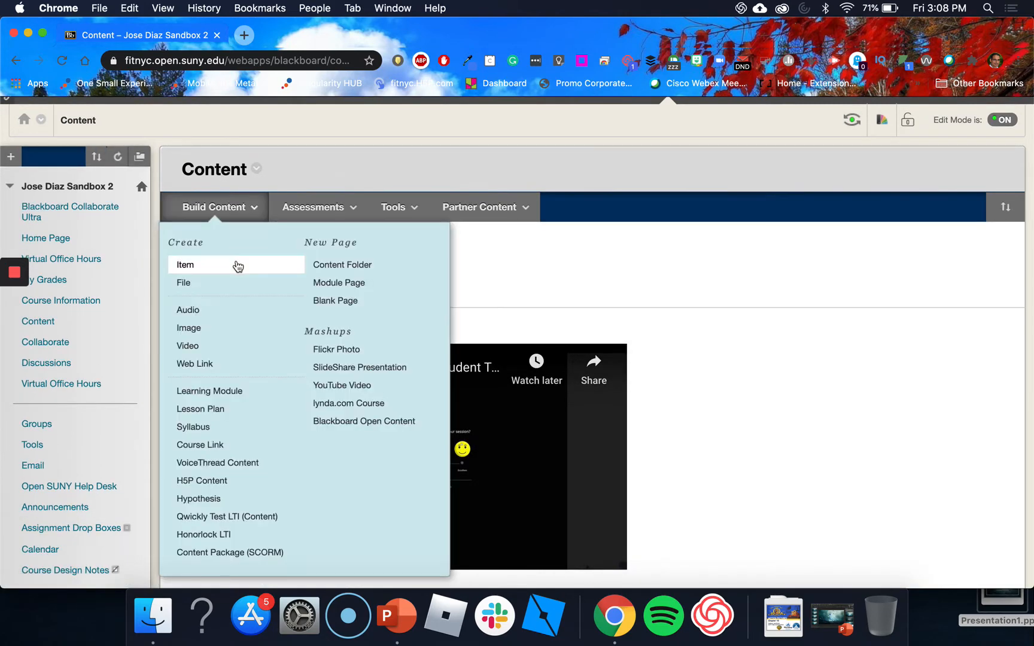
{"action": "left_click", "coordinate": [227, 208]}
{"action": "left_click", "coordinate": [225, 203]}
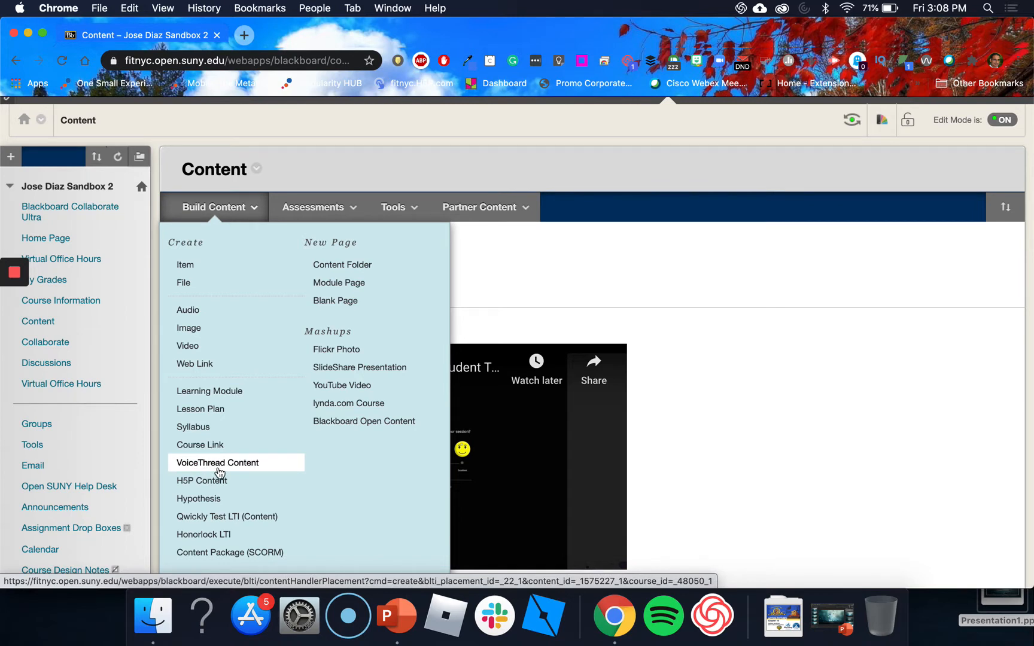
{"action": "left_click", "coordinate": [248, 470]}
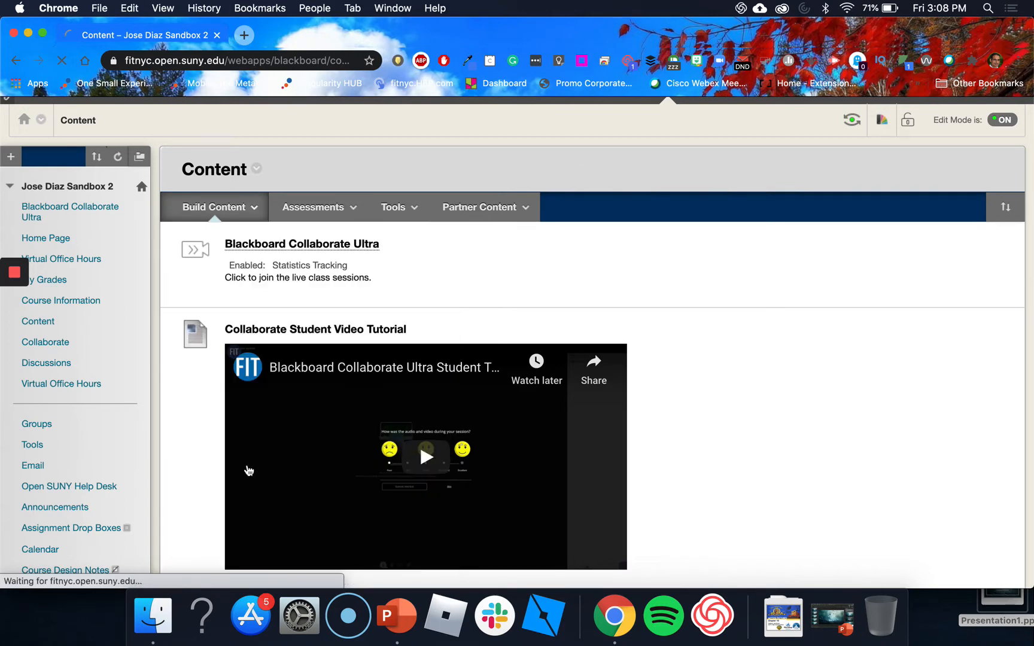
{"action": "left_click", "coordinate": [437, 367]}
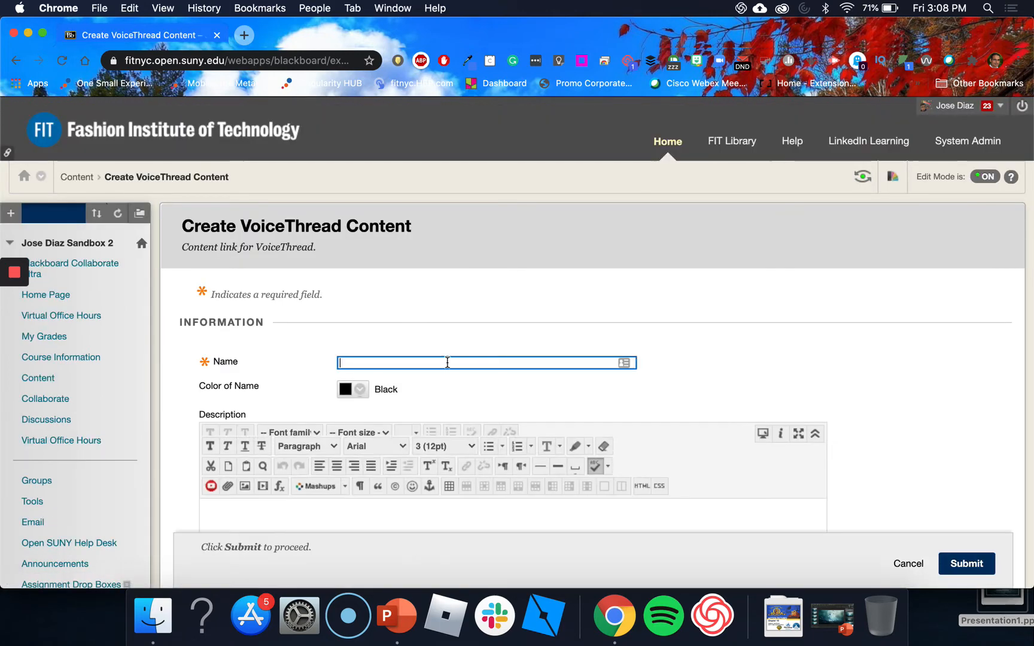
{"action": "left_click", "coordinate": [426, 363]}
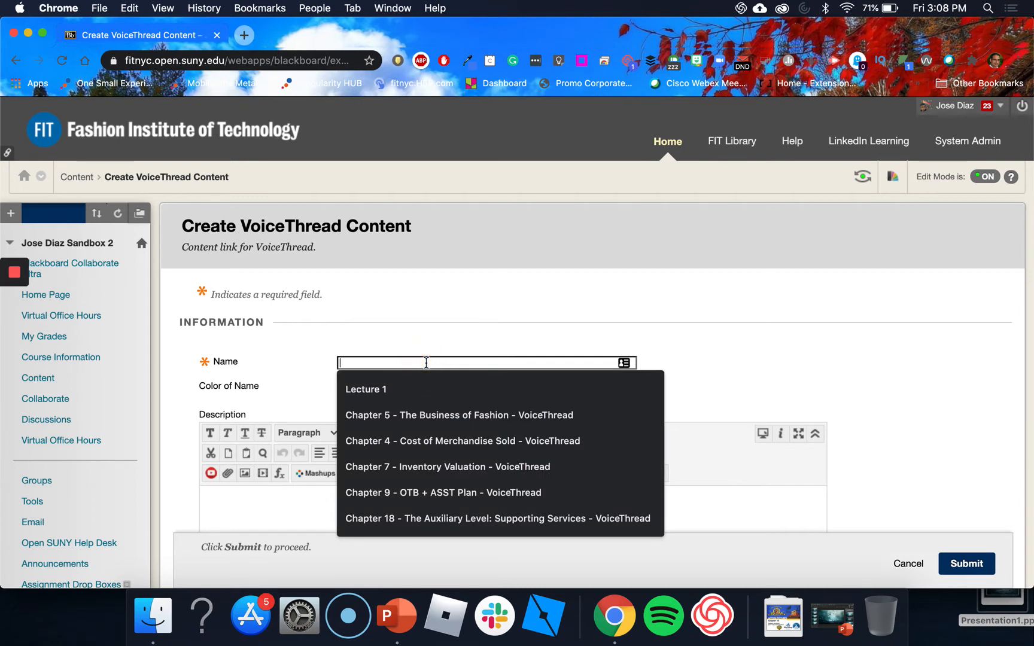
{"action": "type", "text": "Lecture 1"}
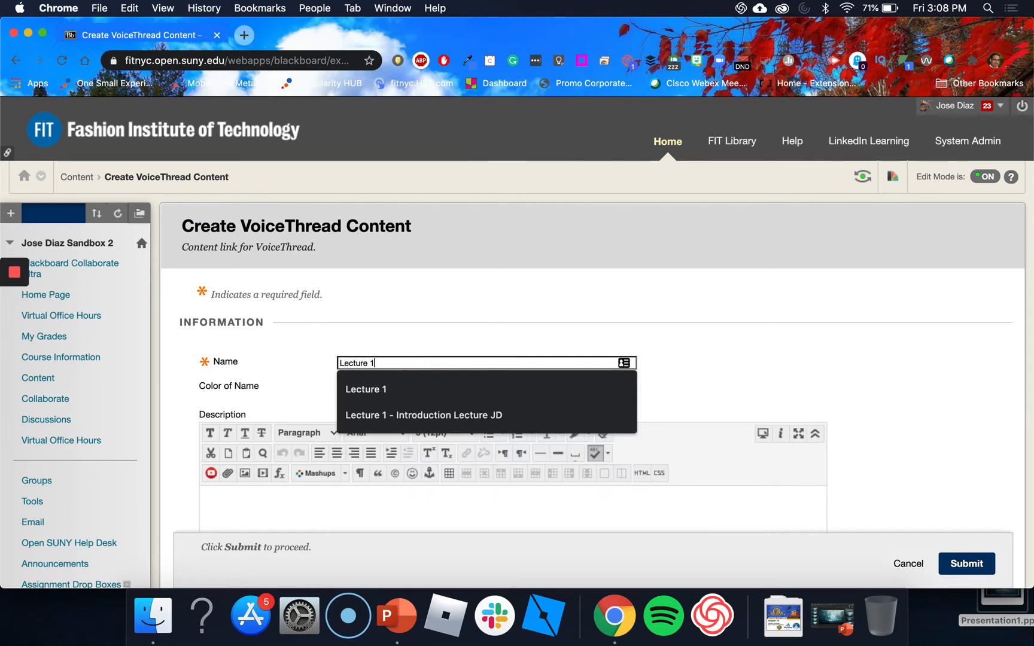
- Enter the description "This VoiceThread will cover chapters 1 - 4." for the Lecture 1 item
{"action": "left_click", "coordinate": [433, 499]}
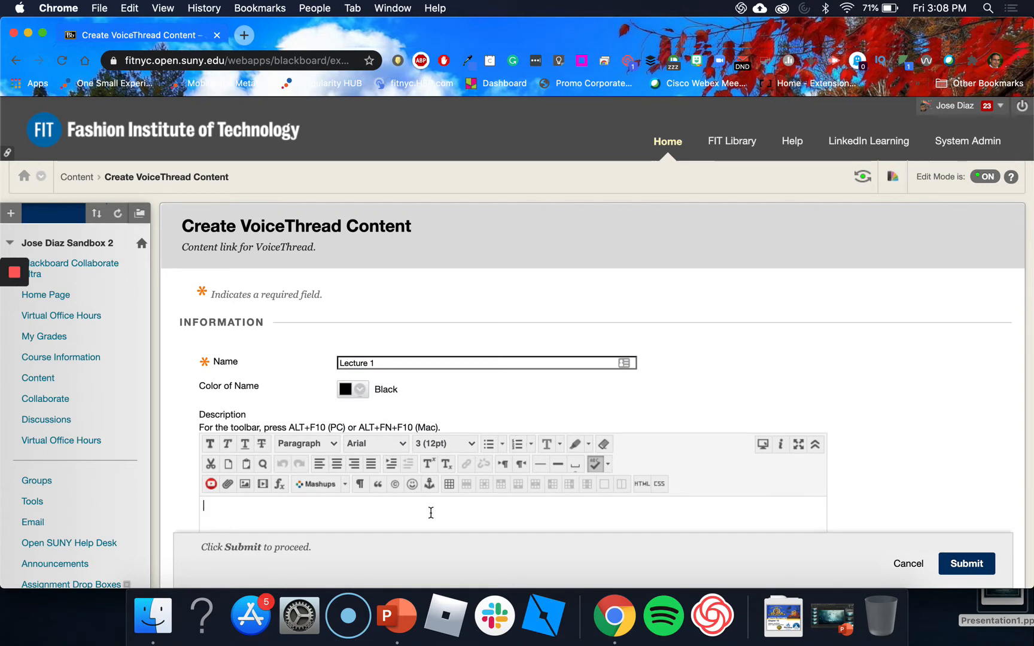
{"action": "type", "text": "This Voic"}
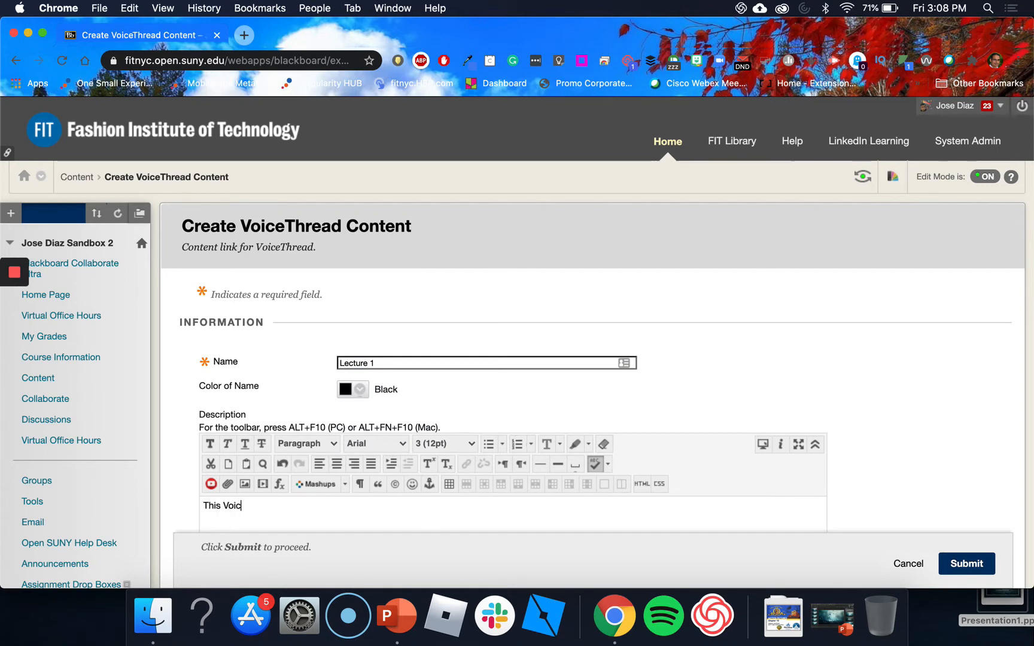
{"action": "type", "text": "eThread will co"}
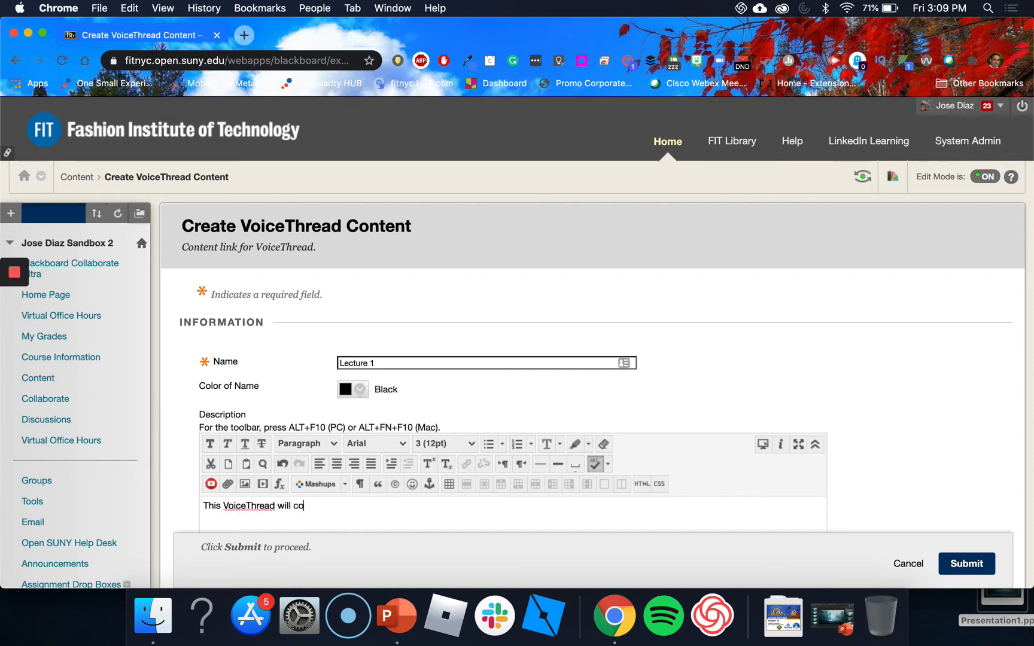
{"action": "type", "text": "ver chapters "}
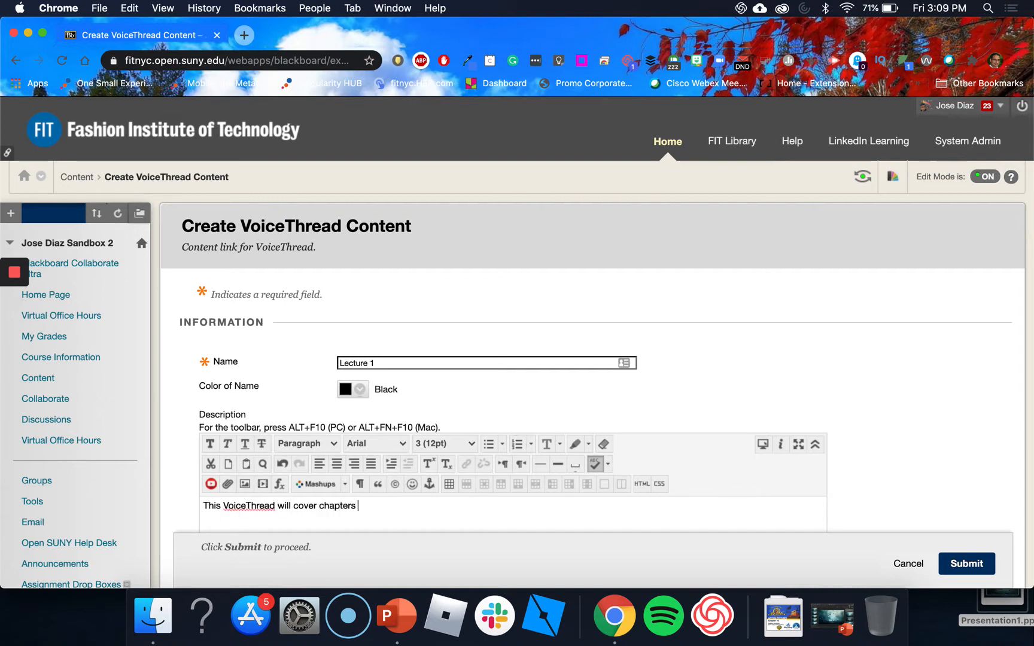
{"action": "type", "text": "1 - 4."}
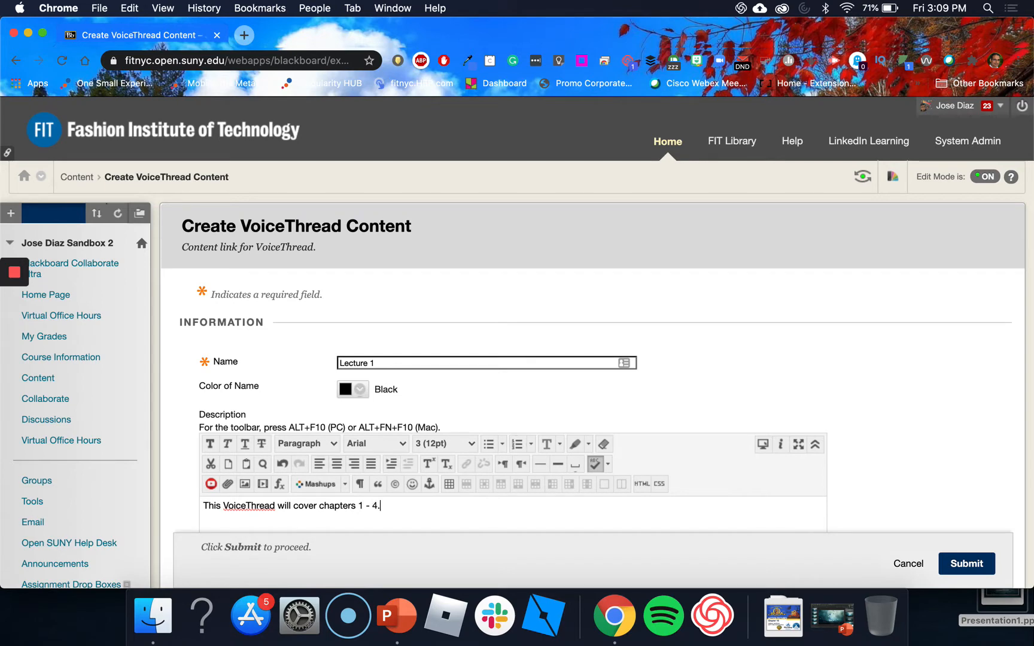
- Enable tracking of the number of views for the Lecture 1 item and submit it
{"action": "scroll", "coordinate": [891, 430], "scroll_direction": "down", "scroll_amount": 10}
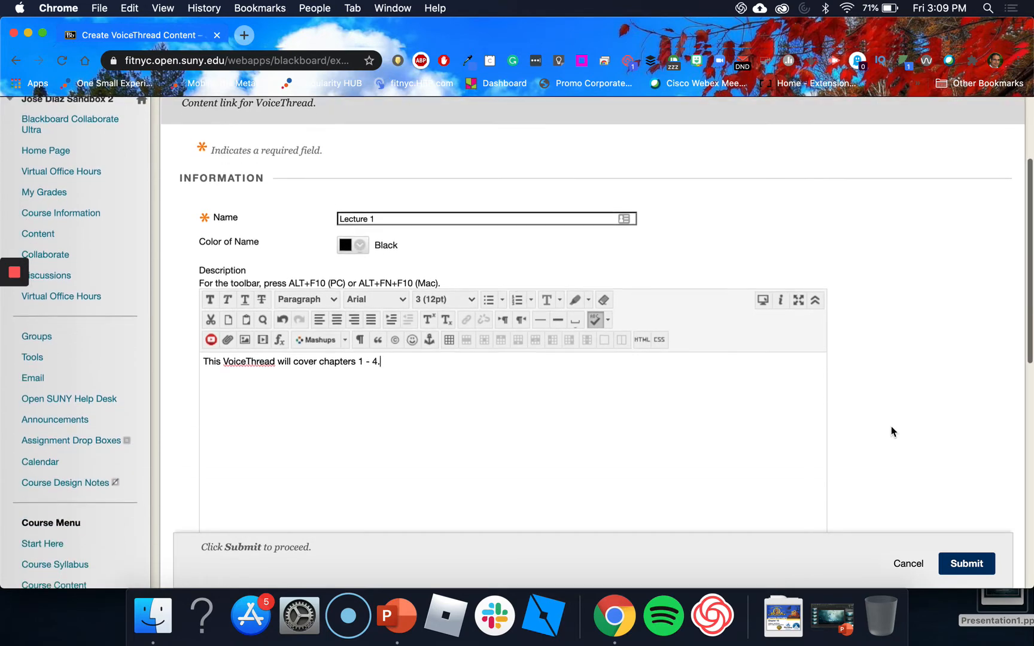
{"action": "scroll", "coordinate": [891, 430], "scroll_direction": "down", "scroll_amount": 4}
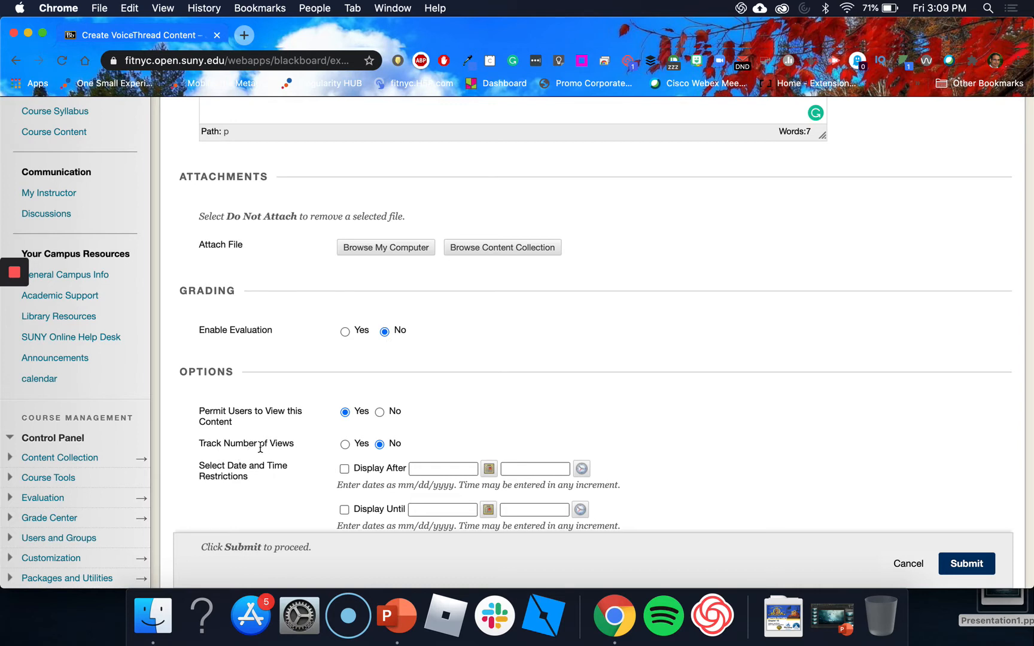
{"action": "left_click", "coordinate": [345, 445]}
{"action": "scroll", "coordinate": [775, 454], "scroll_direction": "down", "scroll_amount": 3}
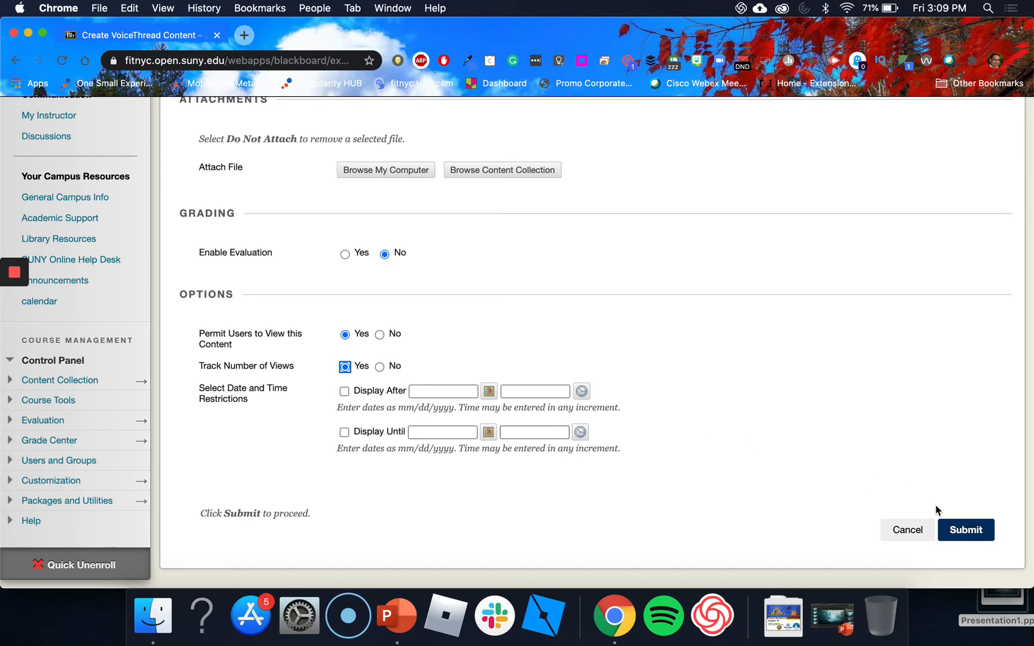
{"action": "left_click", "coordinate": [964, 530]}
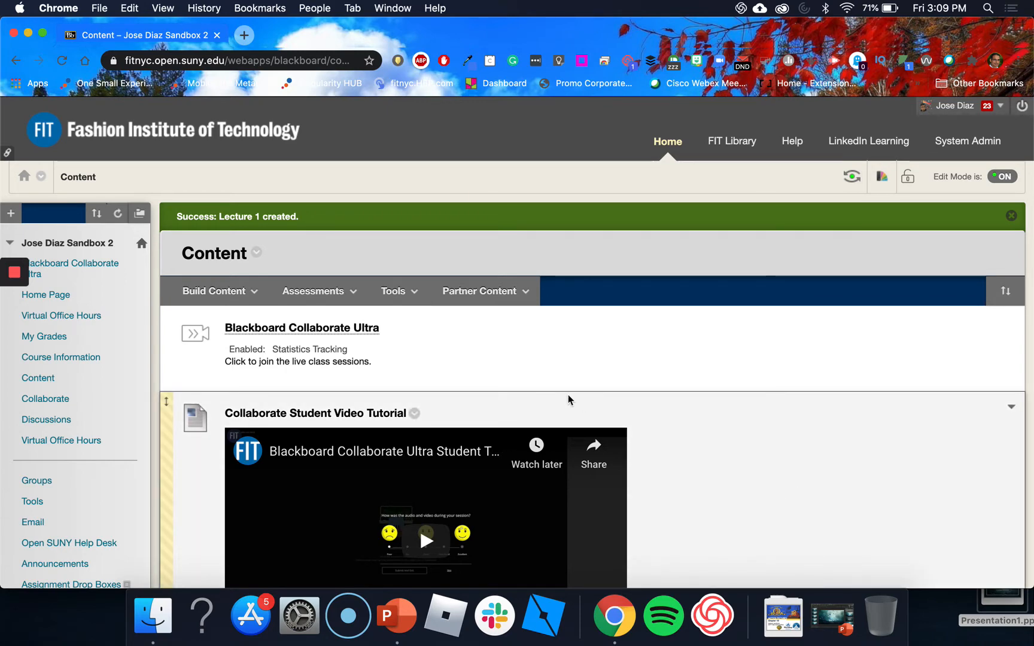
- Open the last Lecture 1 VoiceThread item in the content list and set it up as an Individual VT
{"action": "scroll", "coordinate": [567, 395], "scroll_direction": "down", "scroll_amount": 15}
{"action": "scroll", "coordinate": [567, 394], "scroll_direction": "down", "scroll_amount": 15}
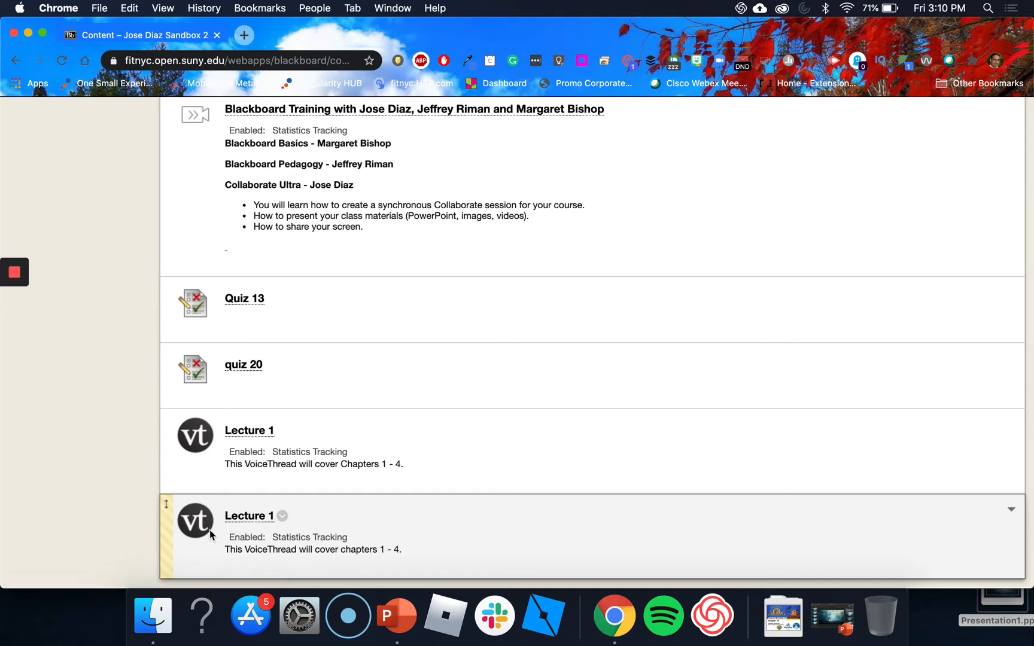
{"action": "left_click", "coordinate": [239, 518]}
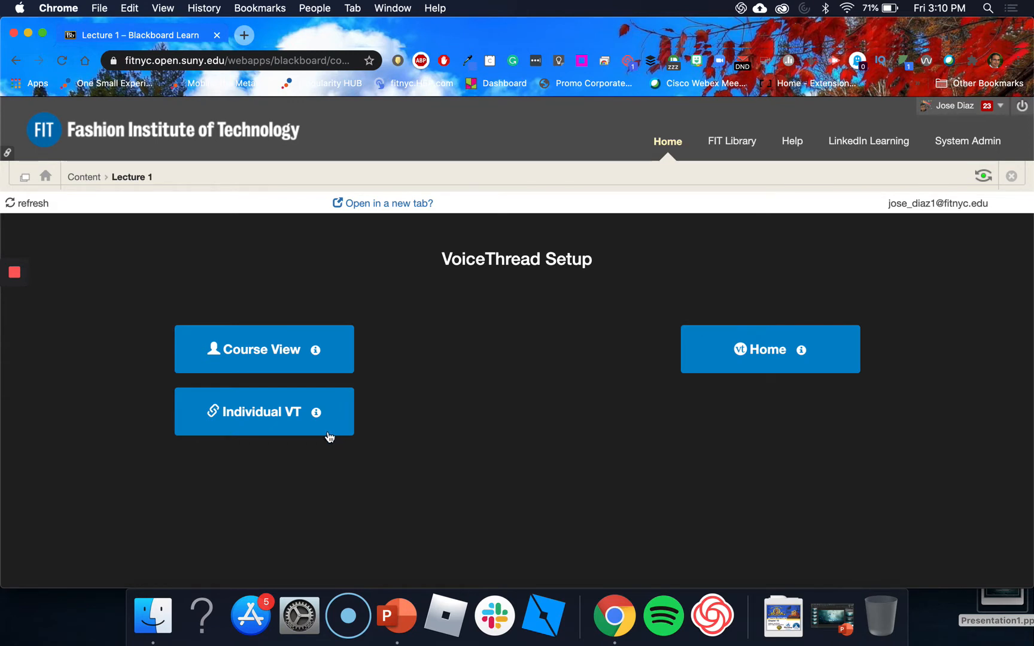
{"action": "left_click", "coordinate": [239, 416]}
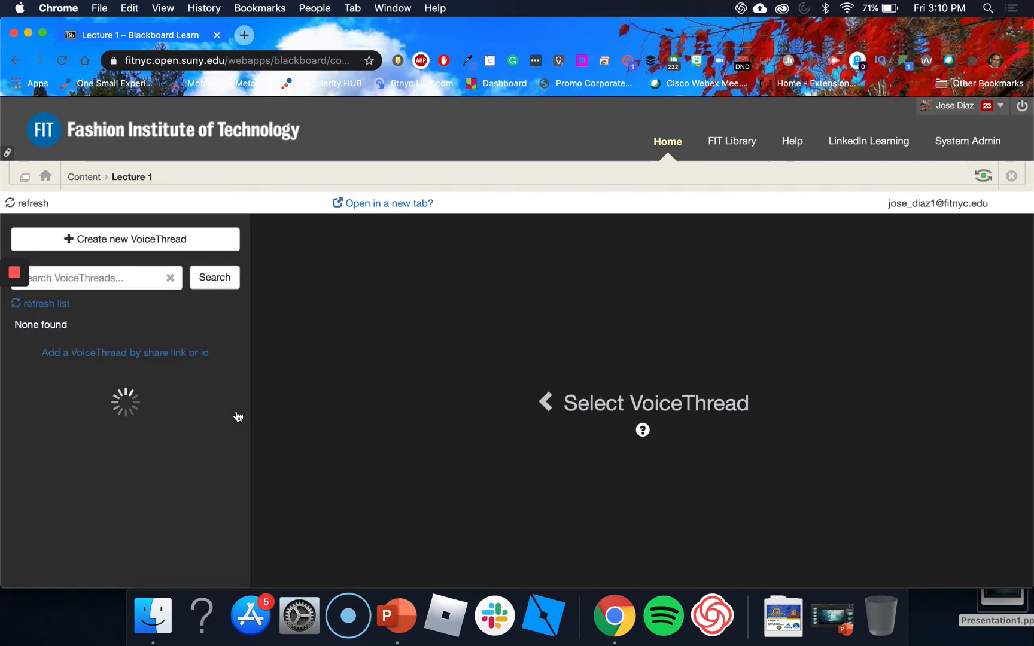
- Create a new VoiceThread and upload Presentation1.pptx from the computer's Desktop as its media
{"action": "scroll", "coordinate": [237, 417], "scroll_direction": "up", "scroll_amount": 2}
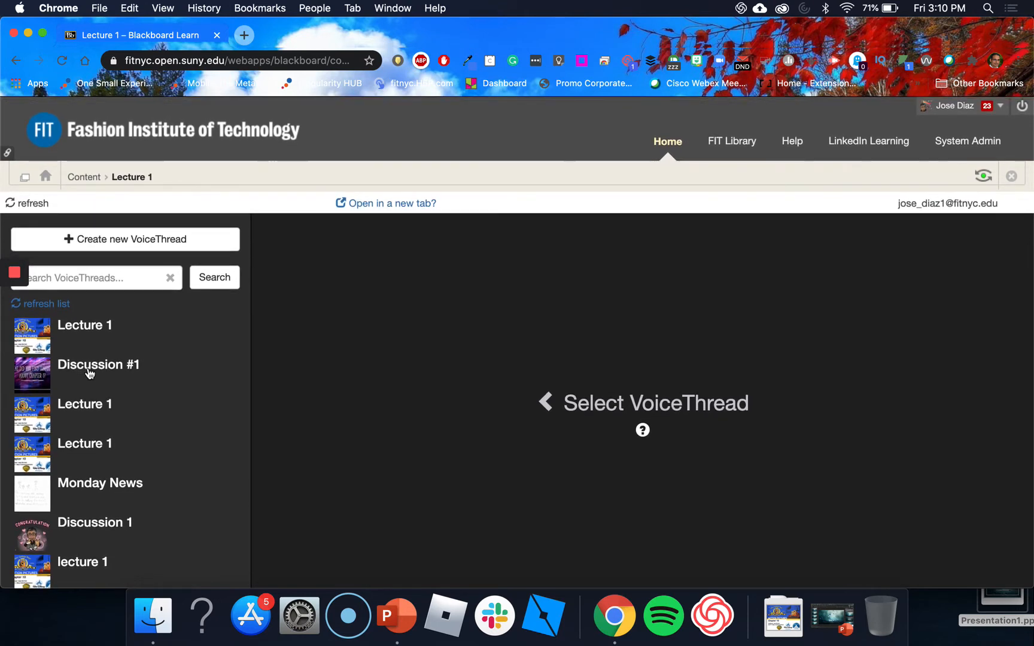
{"action": "left_click", "coordinate": [115, 242]}
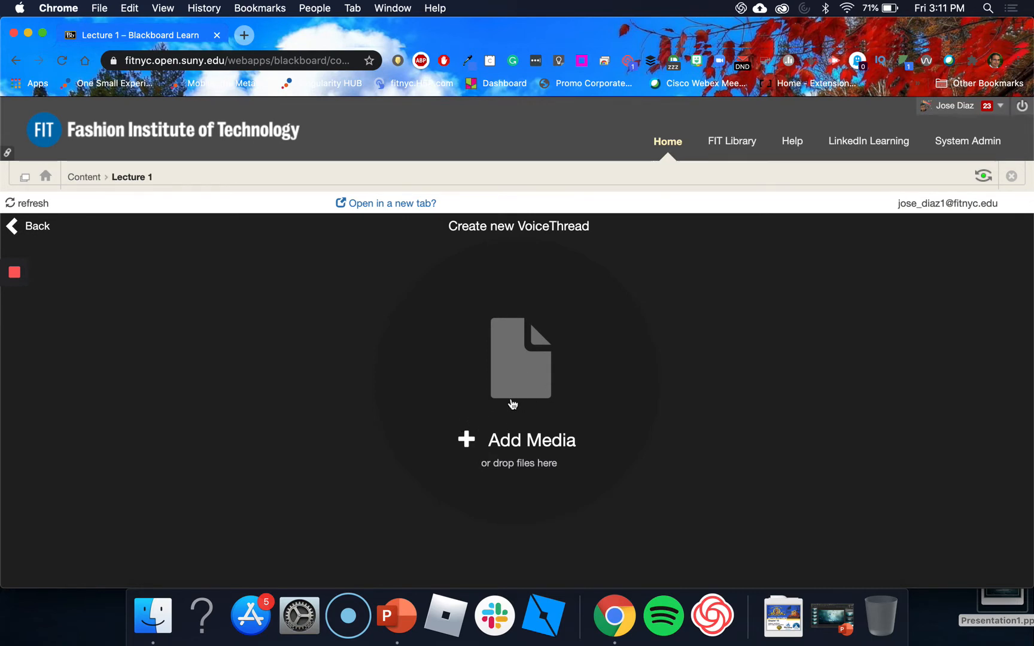
{"action": "left_click", "coordinate": [512, 405]}
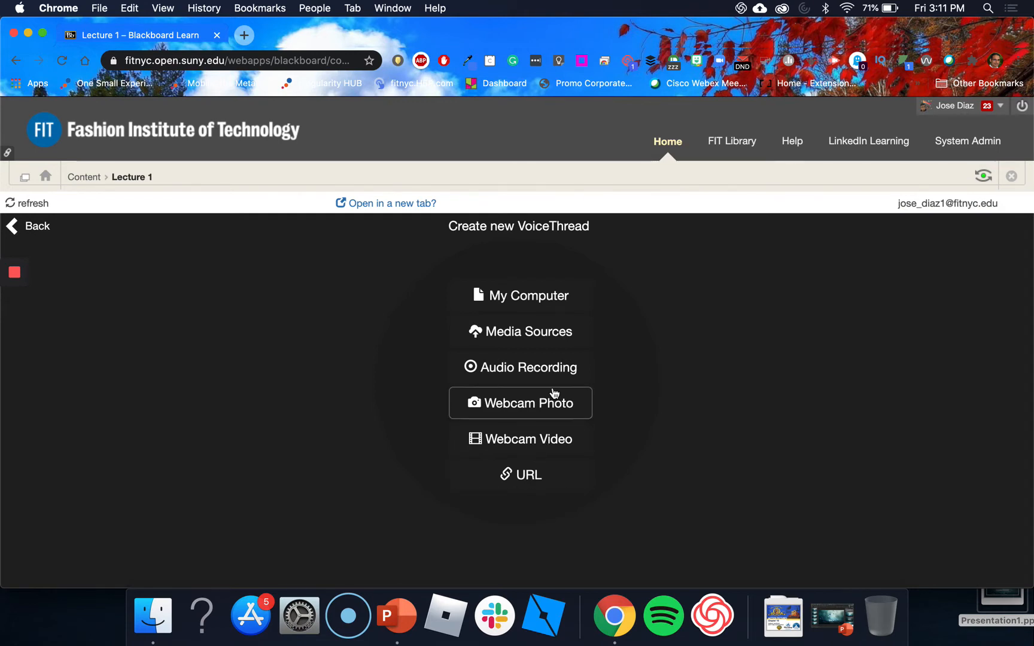
{"action": "left_click", "coordinate": [535, 299]}
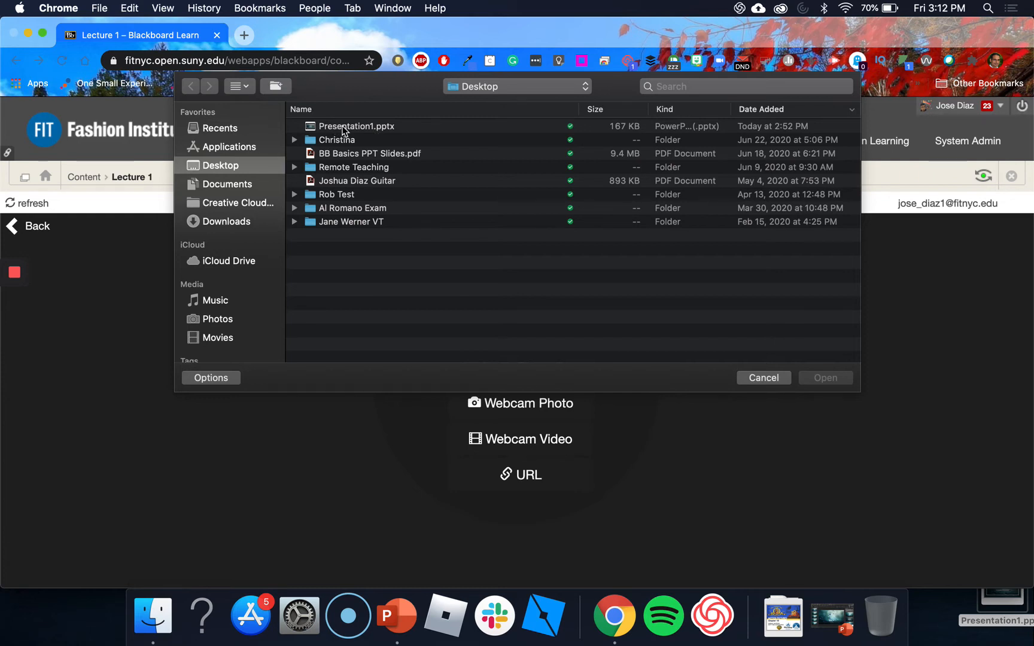
{"action": "left_click", "coordinate": [345, 131]}
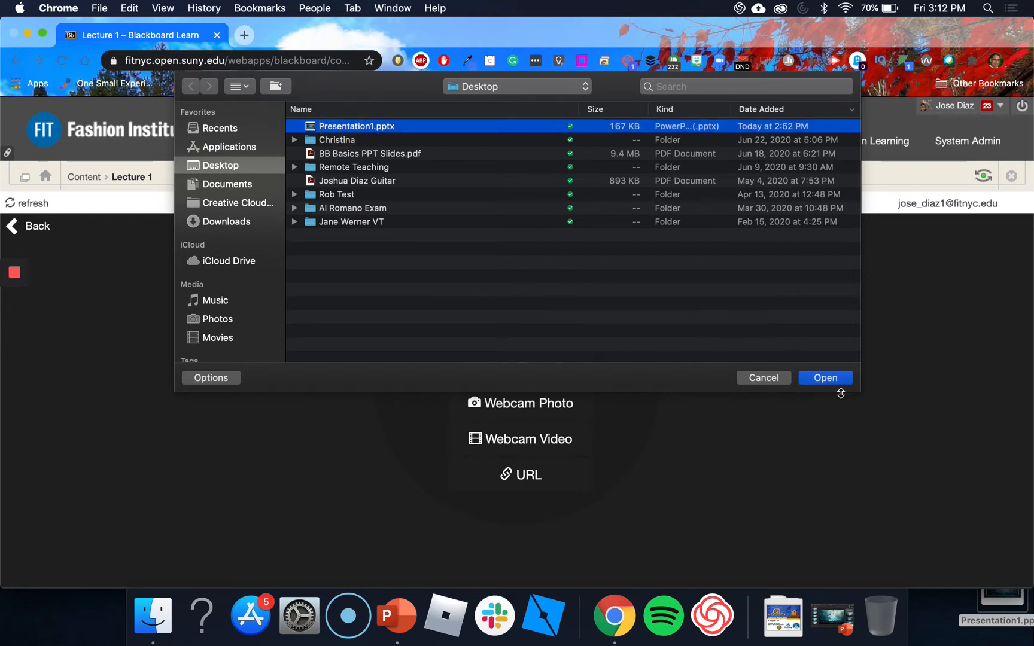
{"action": "left_click", "coordinate": [825, 377]}
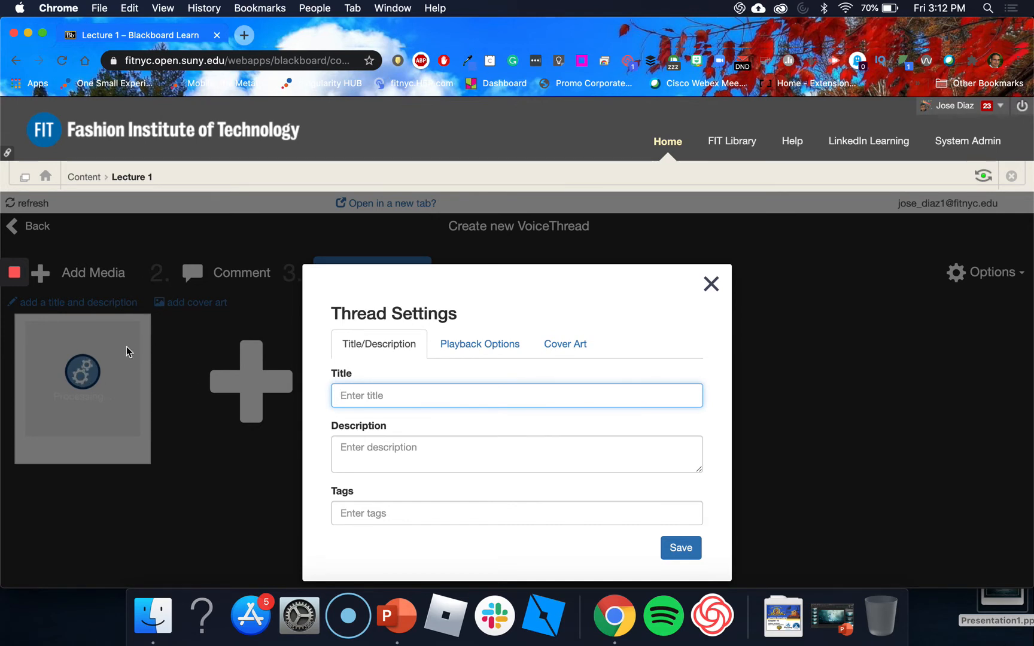
- Title the new VoiceThread "Lecture 1" in its thread settings
{"action": "left_click", "coordinate": [388, 392]}
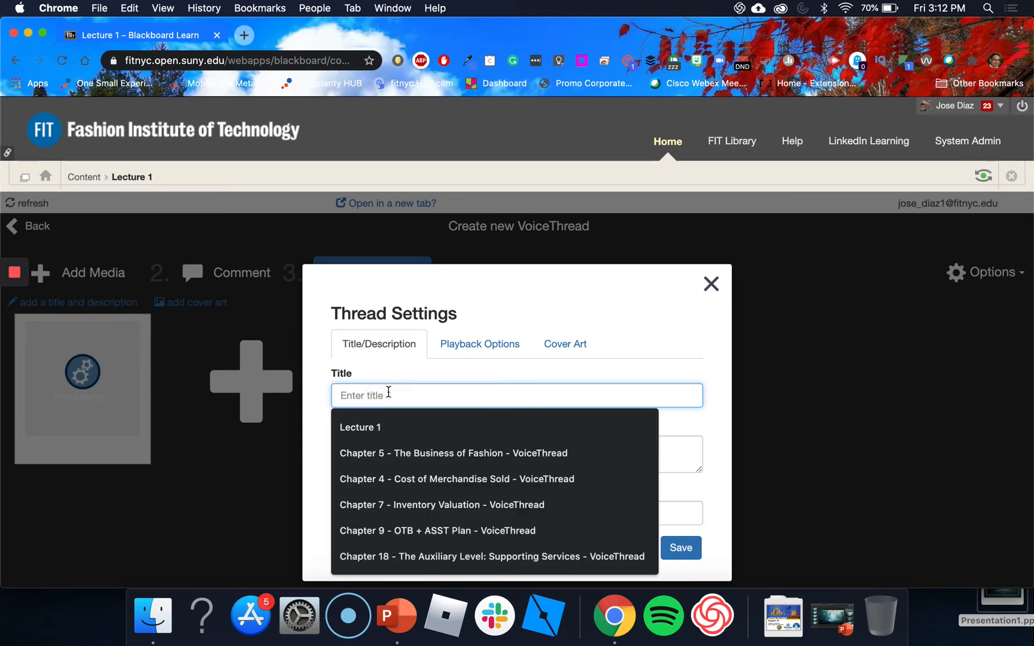
{"action": "type", "text": "Lec"}
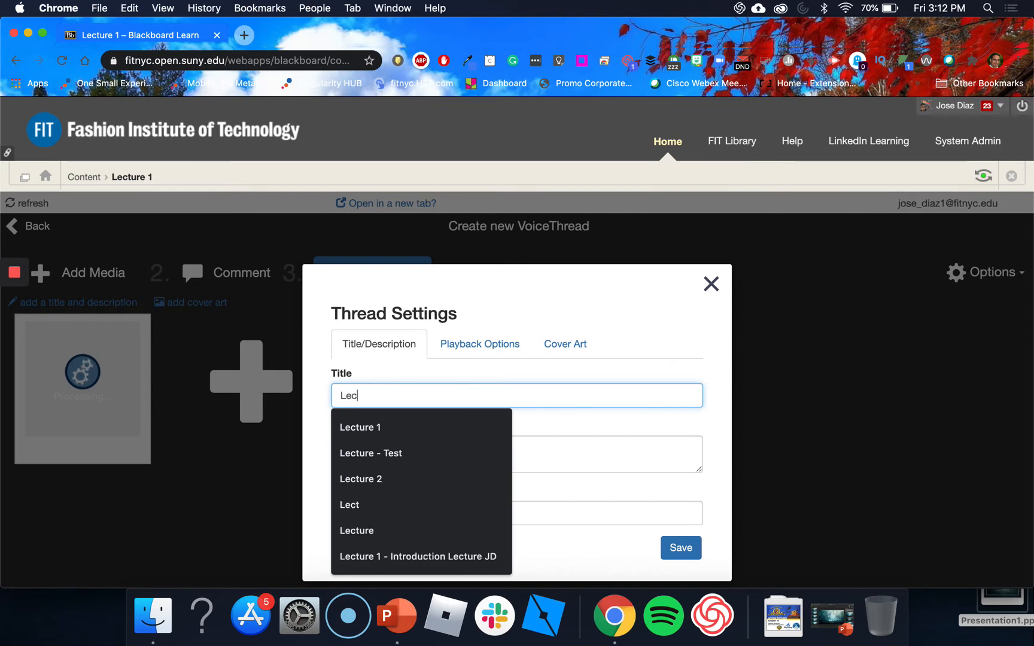
{"action": "type", "text": "ture 1"}
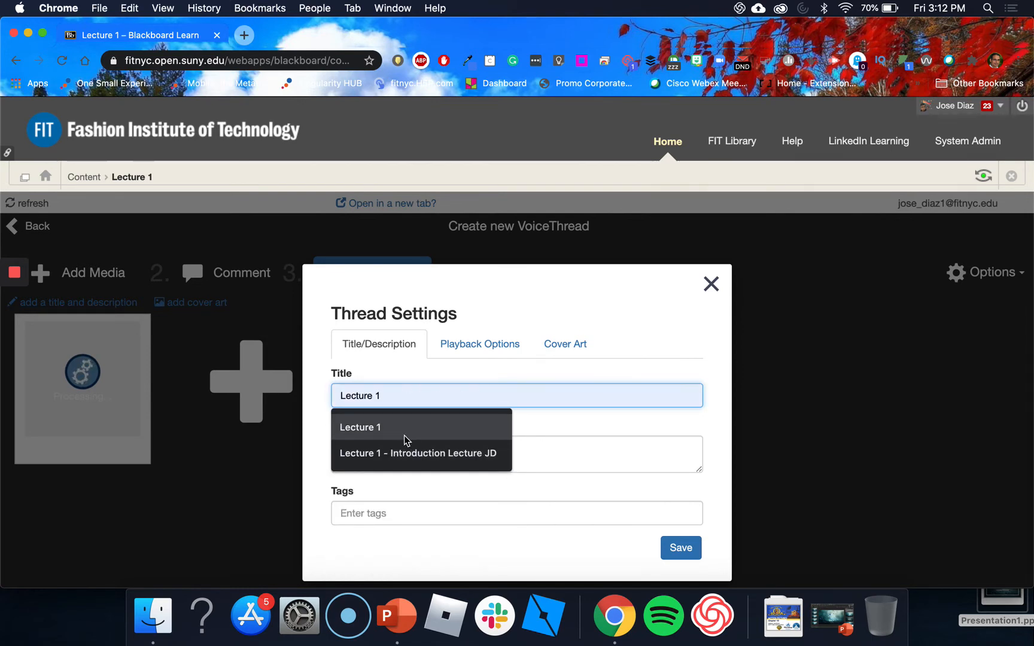
{"action": "left_click", "coordinate": [586, 428]}
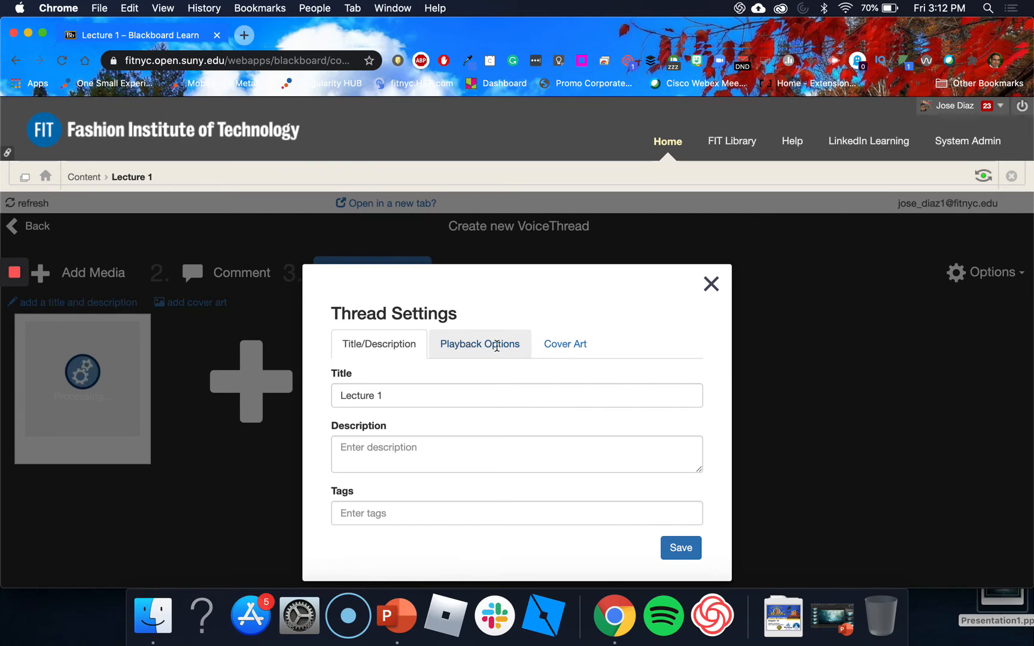
- Set the thread's playback options as the default and save the thread settings
{"action": "left_click", "coordinate": [497, 345]}
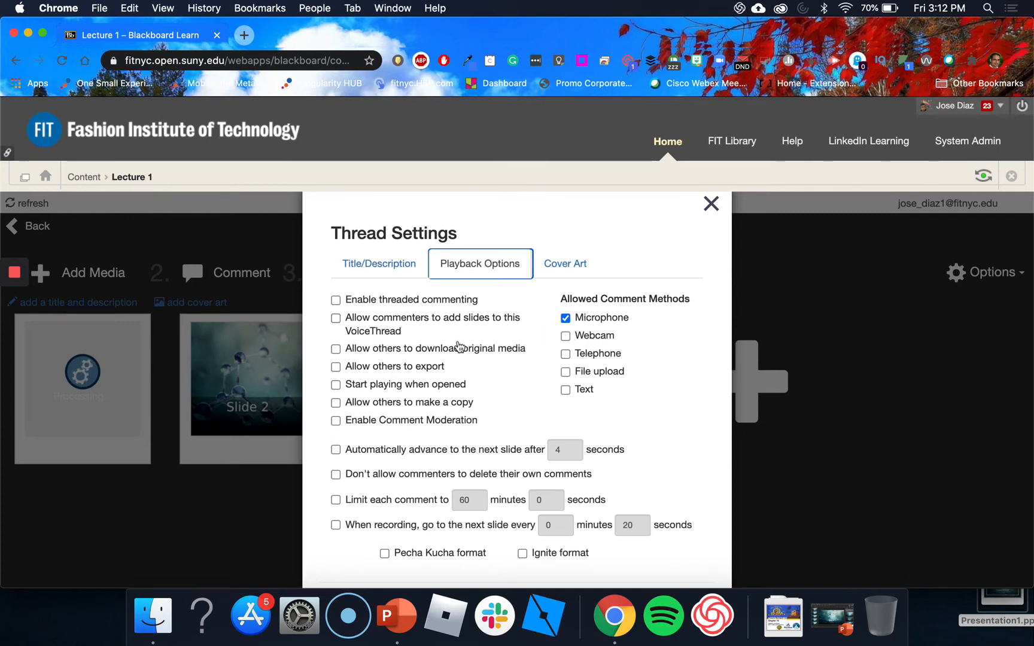
{"action": "scroll", "coordinate": [392, 412], "scroll_direction": "down", "scroll_amount": 2}
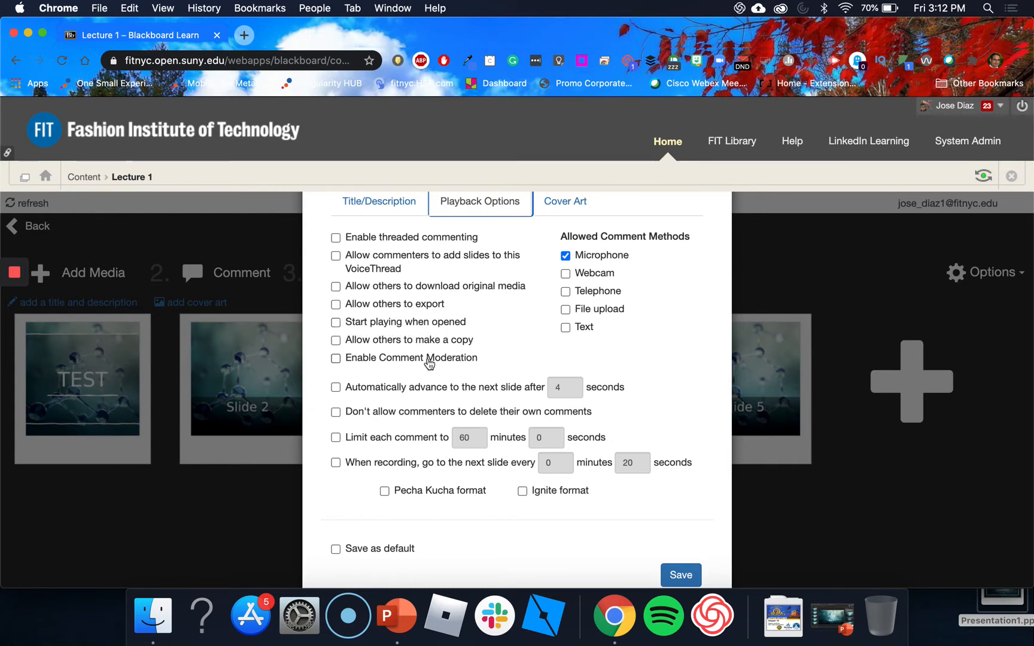
{"action": "scroll", "coordinate": [429, 363], "scroll_direction": "down", "scroll_amount": 3}
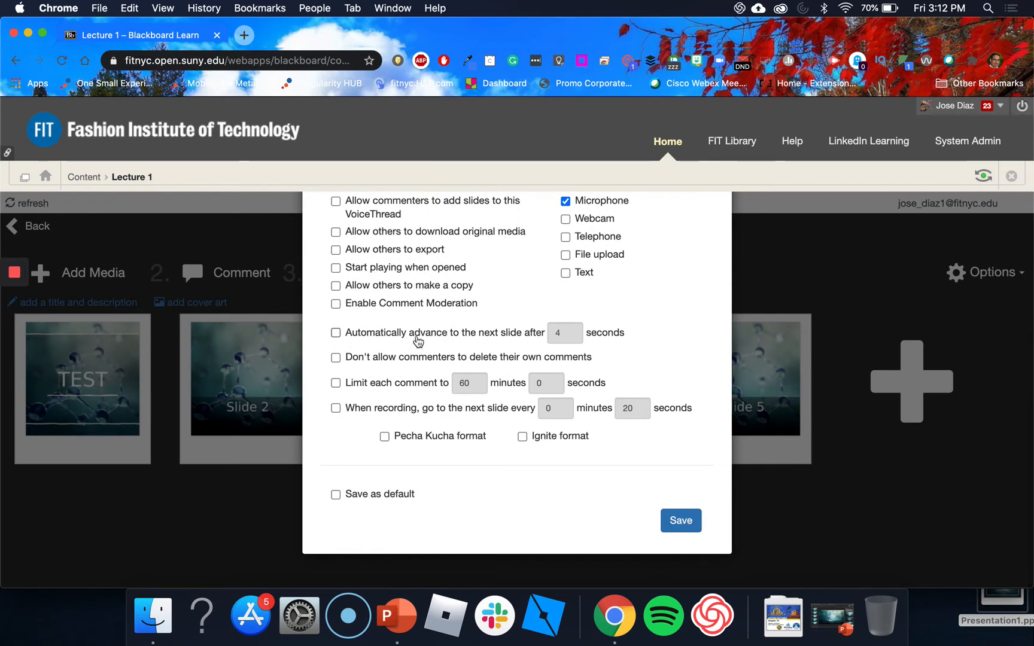
{"action": "left_click", "coordinate": [336, 495]}
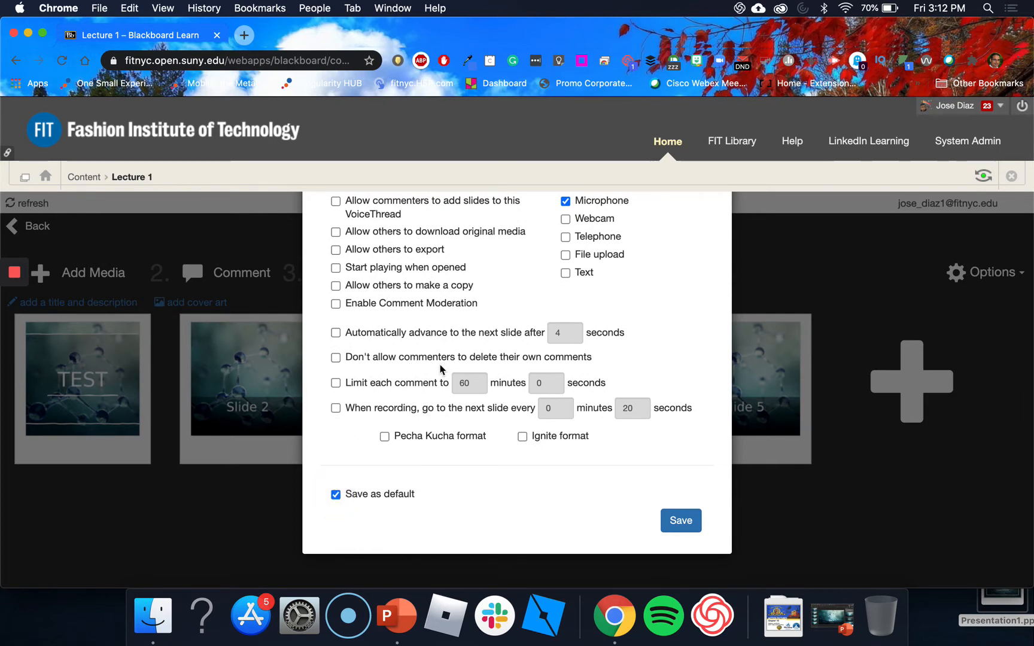
{"action": "scroll", "coordinate": [440, 369], "scroll_direction": "up", "scroll_amount": 3}
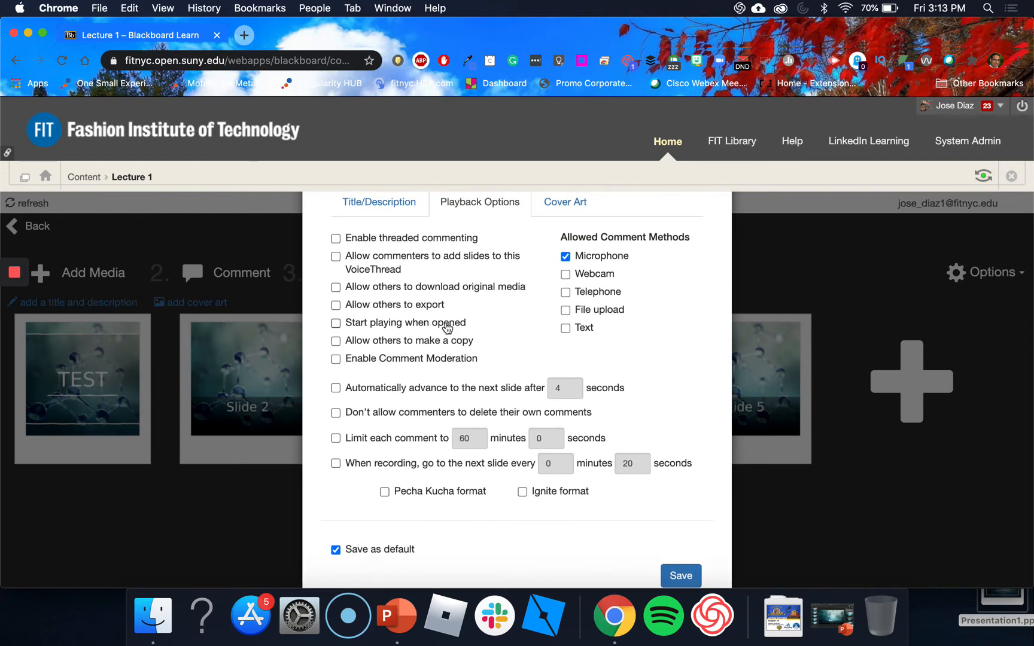
{"action": "scroll", "coordinate": [549, 427], "scroll_direction": "down", "scroll_amount": 3}
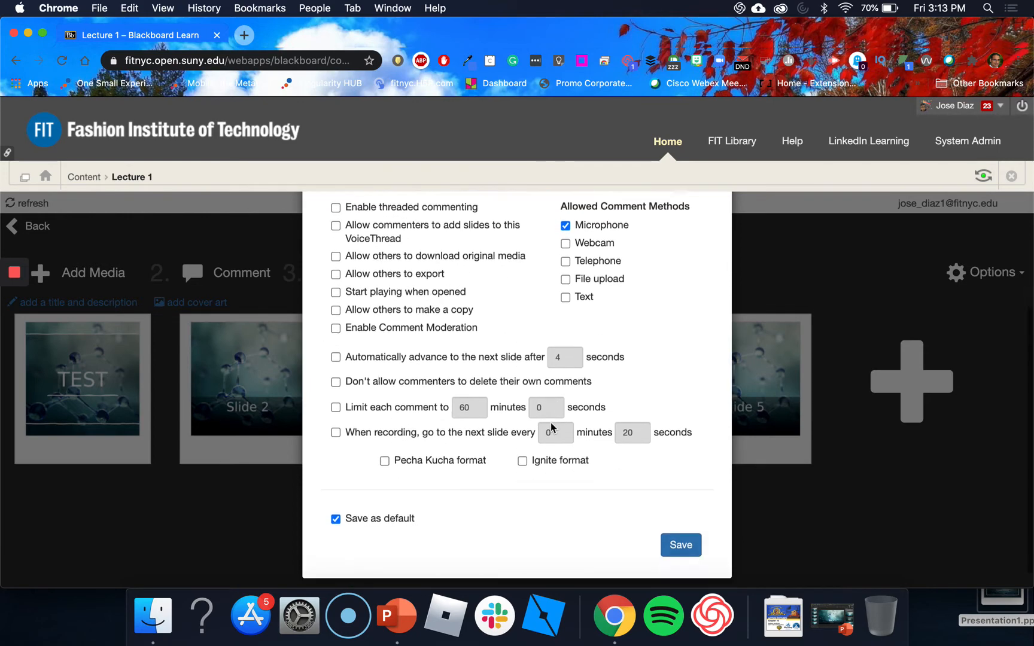
{"action": "left_click", "coordinate": [682, 522]}
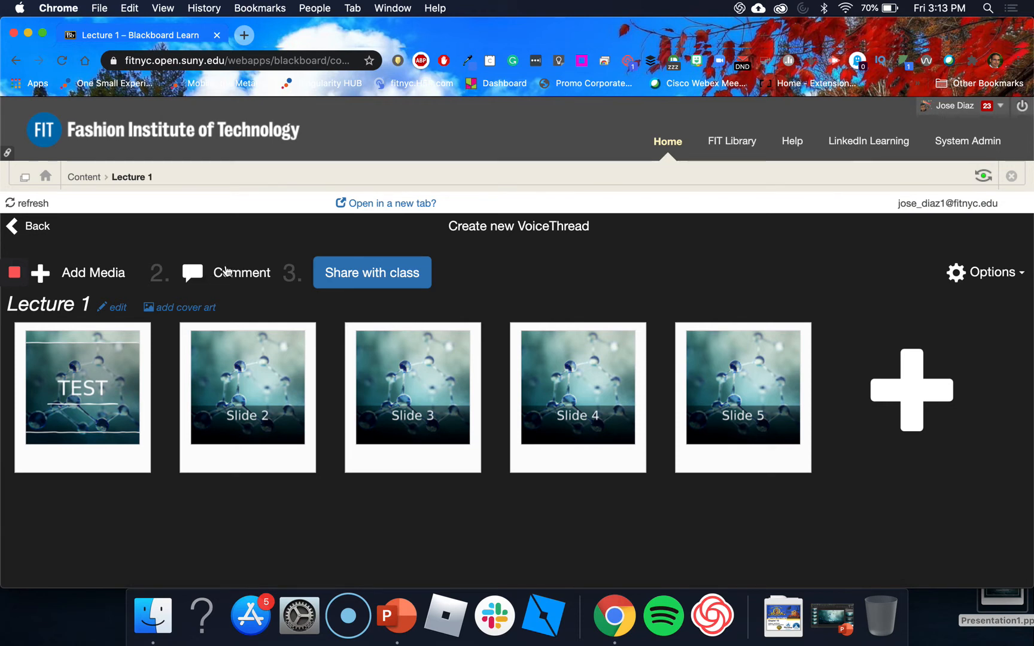
- Open the VoiceThread for commenting and record a microphone comment of about 10 seconds on the TEST title slide
{"action": "left_click", "coordinate": [226, 271]}
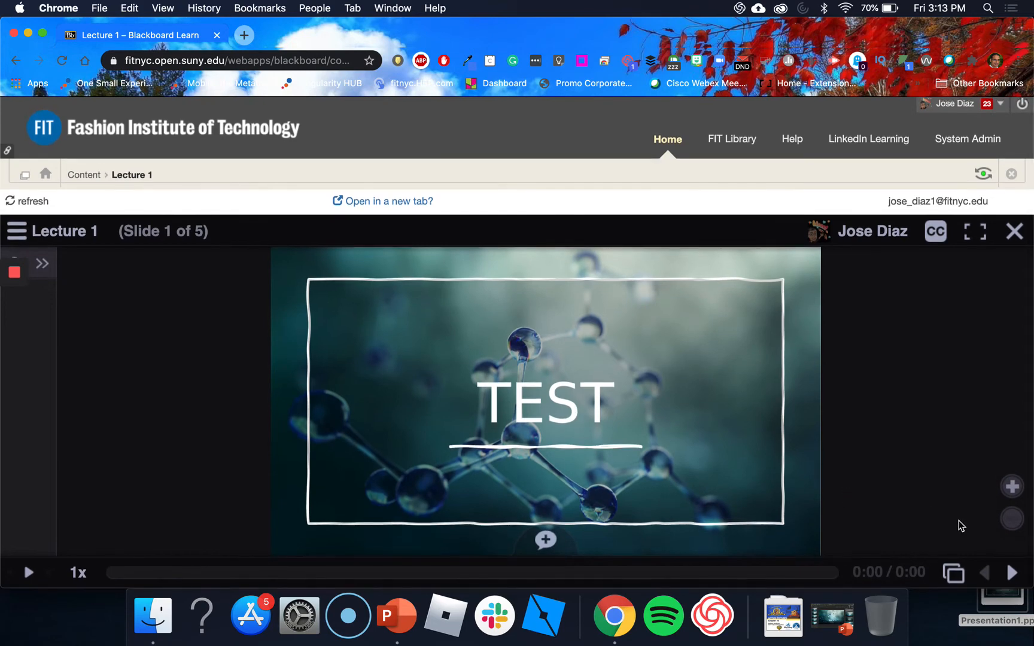
{"action": "left_click", "coordinate": [1011, 573]}
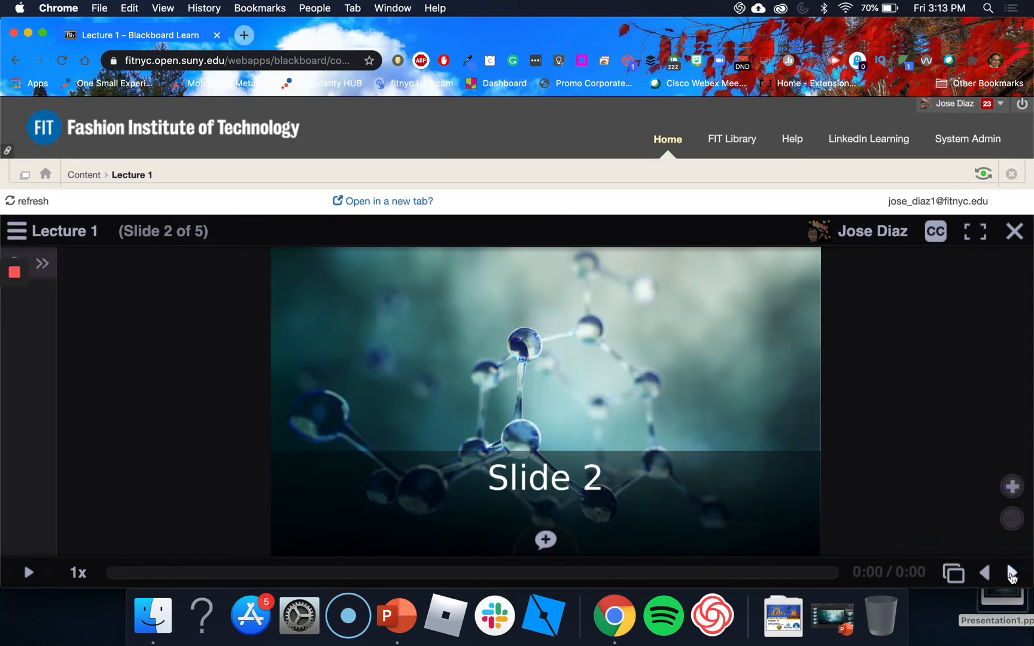
{"action": "left_click", "coordinate": [986, 573]}
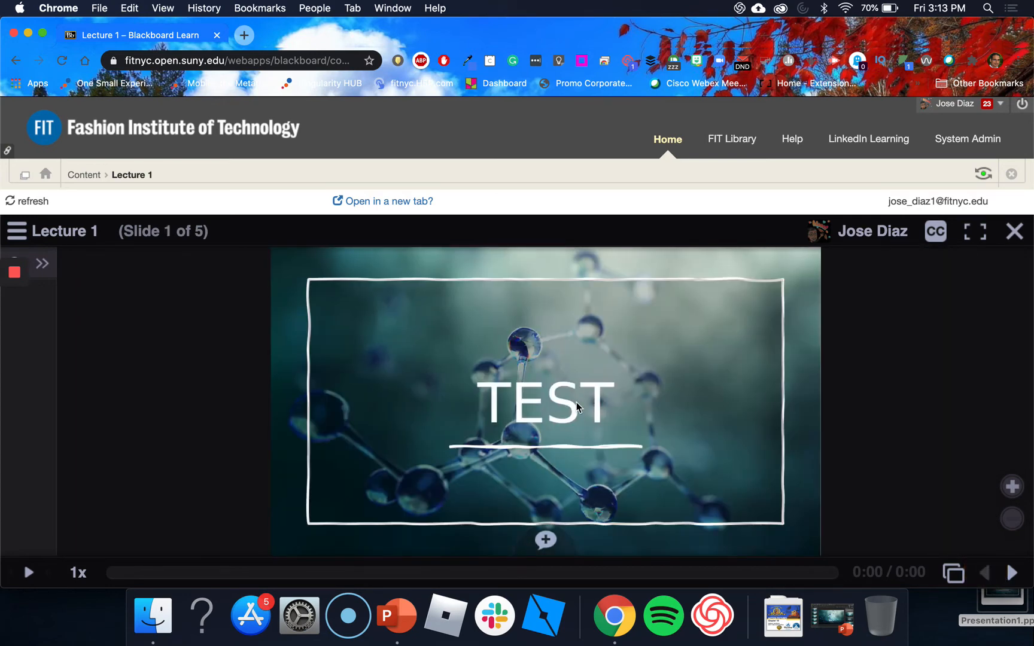
{"action": "left_click", "coordinate": [546, 541]}
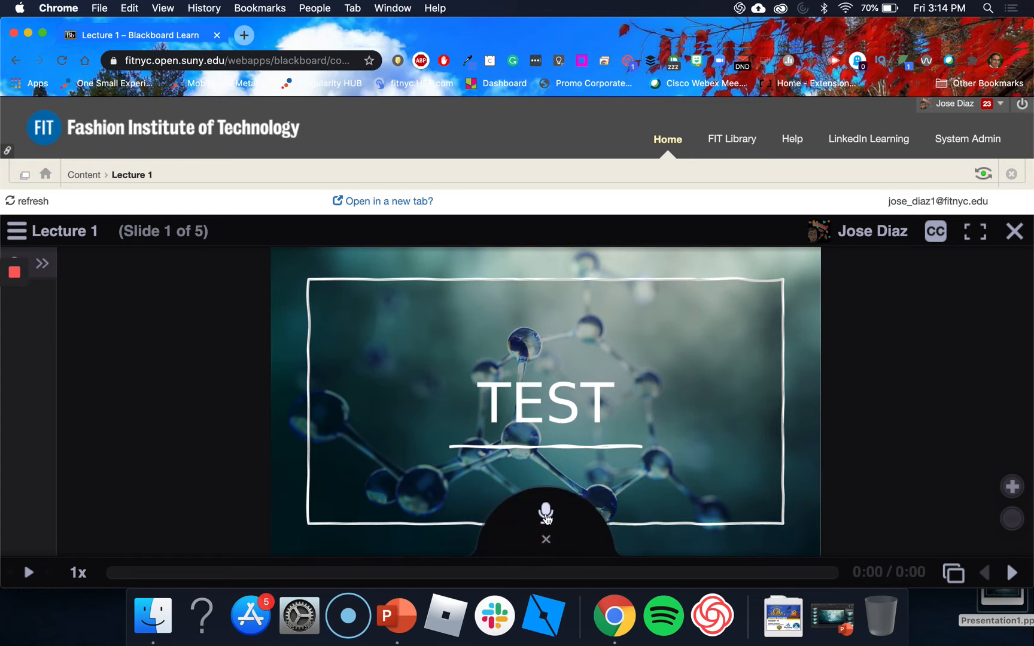
{"action": "left_click", "coordinate": [545, 513]}
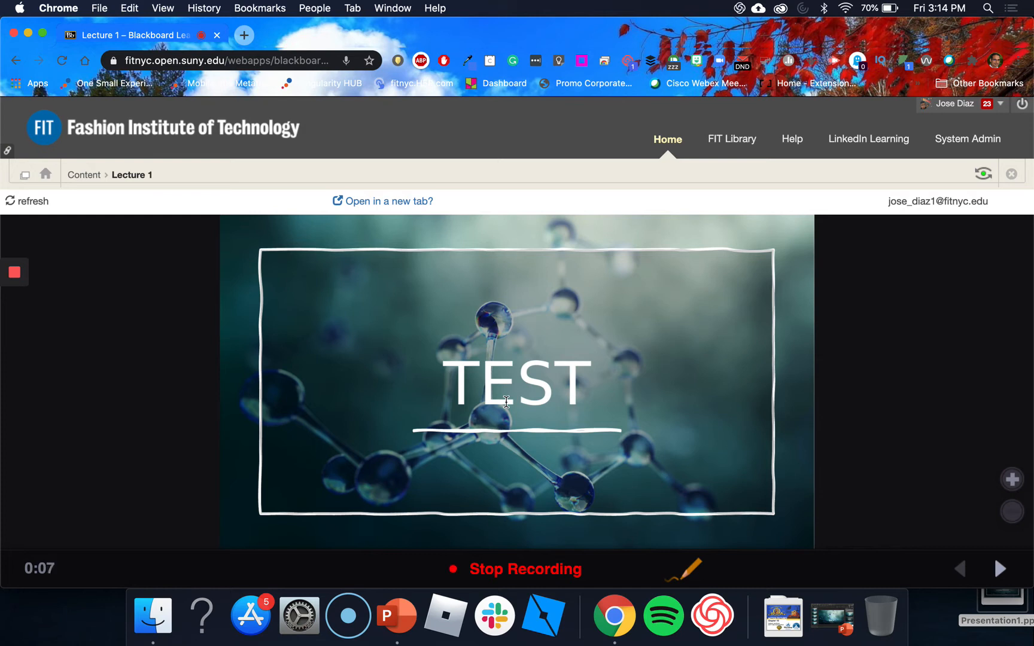
{"action": "left_click", "coordinate": [509, 570]}
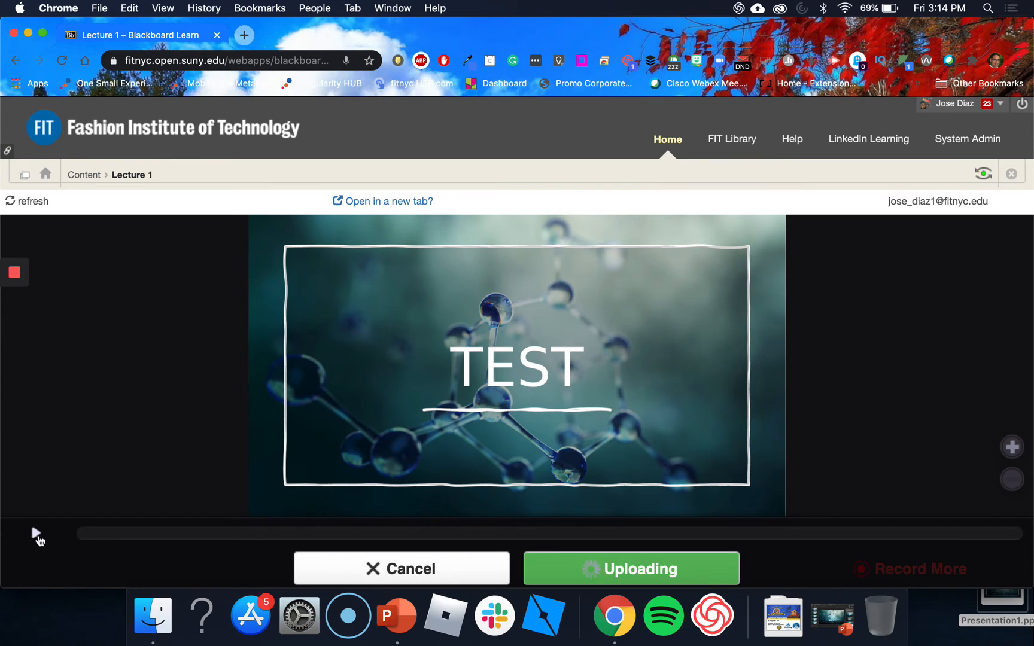
- Preview part of the title slide's recorded comment and save it to the slide
{"action": "left_click", "coordinate": [36, 534]}
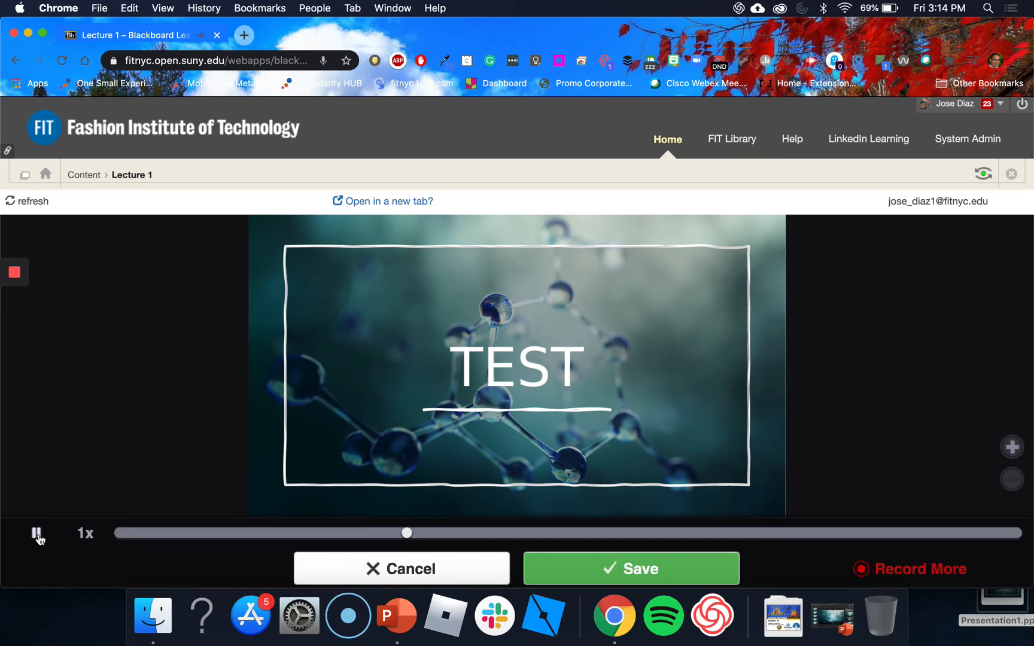
{"action": "left_click", "coordinate": [36, 533]}
{"action": "left_click", "coordinate": [629, 576]}
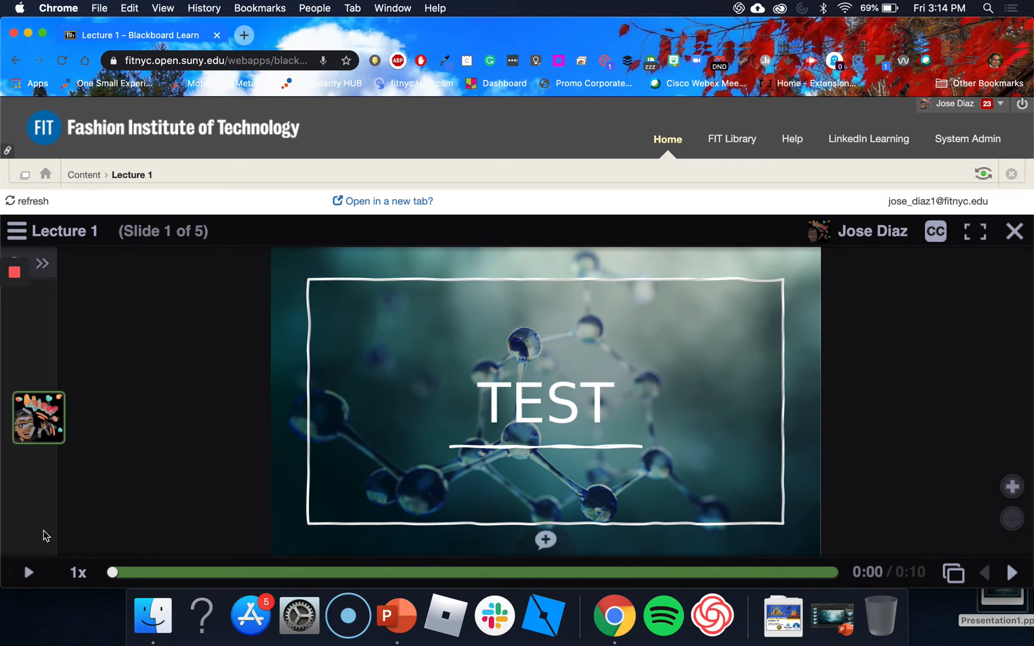
{"action": "mouse_move", "coordinate": [53, 425]}
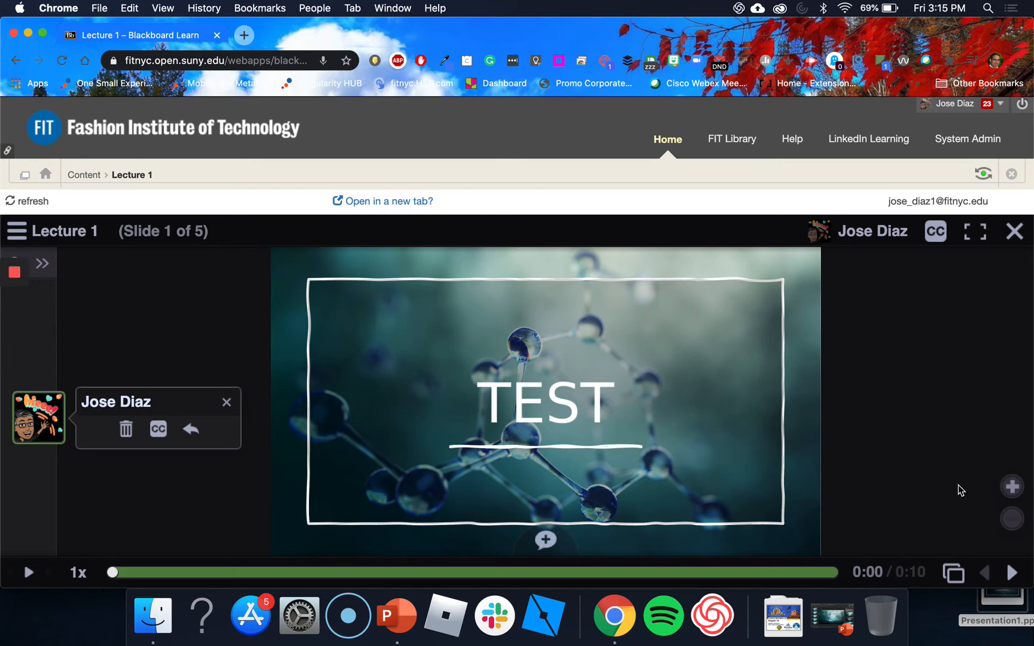
- Go to slide 3 and start recording a microphone comment on it
{"action": "left_click", "coordinate": [1011, 572]}
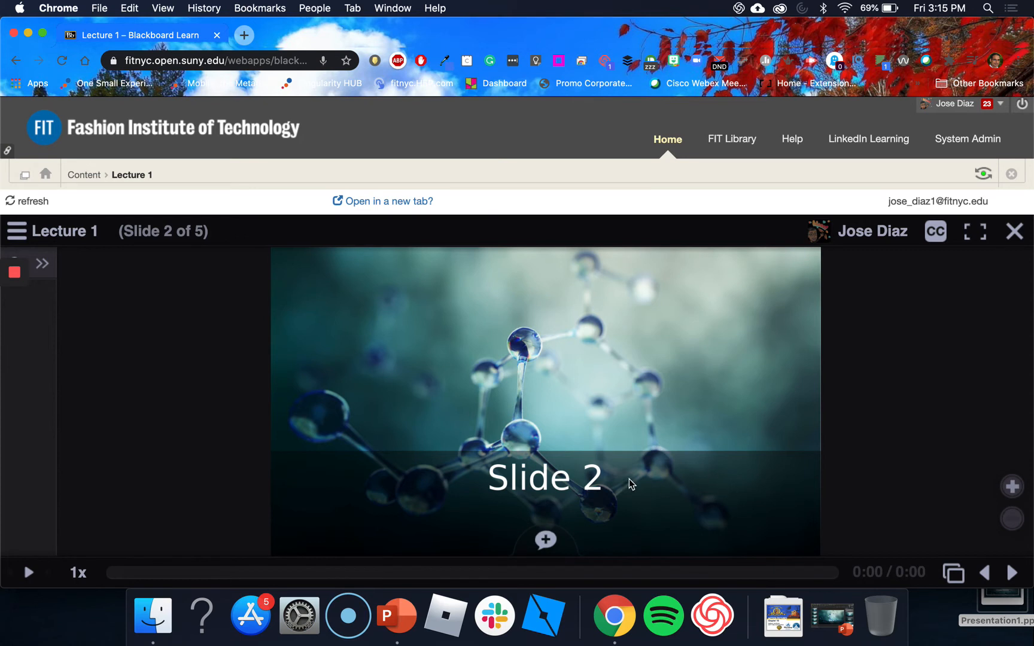
{"action": "left_click", "coordinate": [1012, 573]}
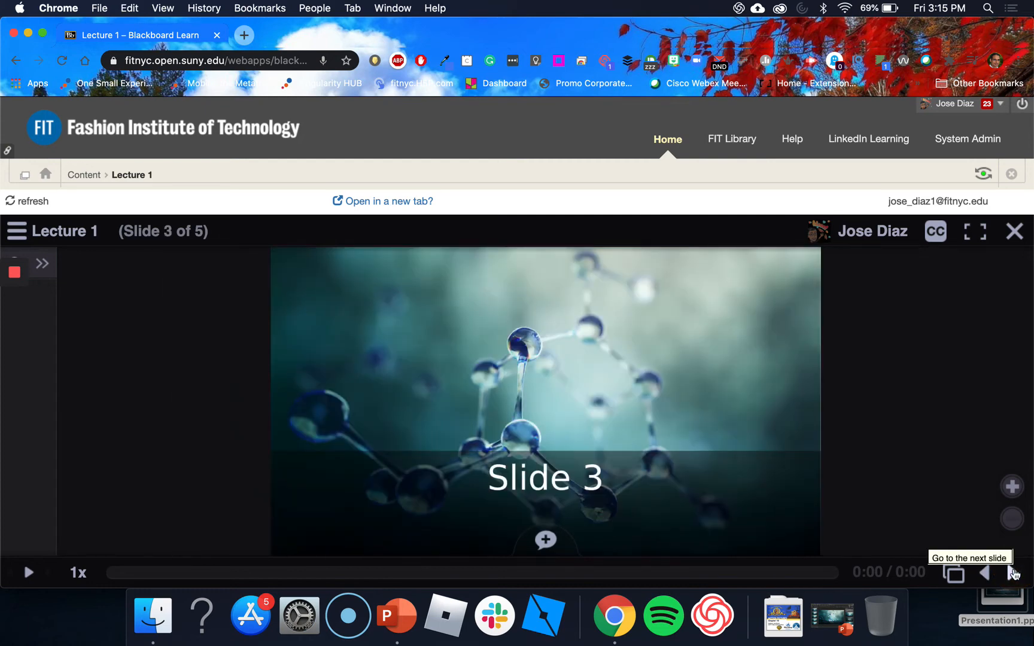
{"action": "left_click", "coordinate": [546, 541]}
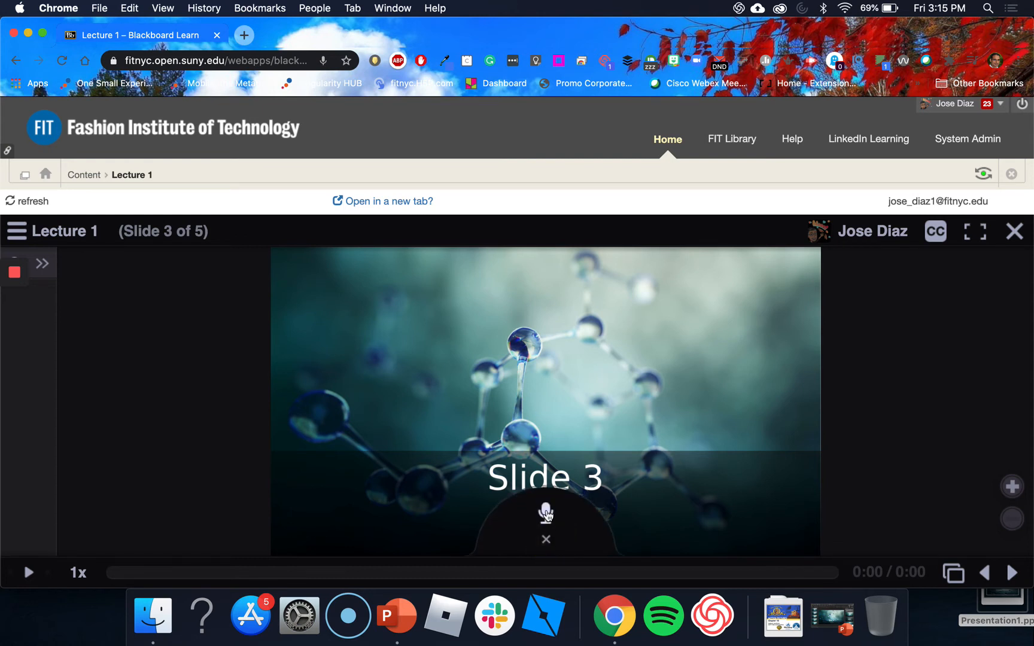
{"action": "left_click", "coordinate": [546, 513]}
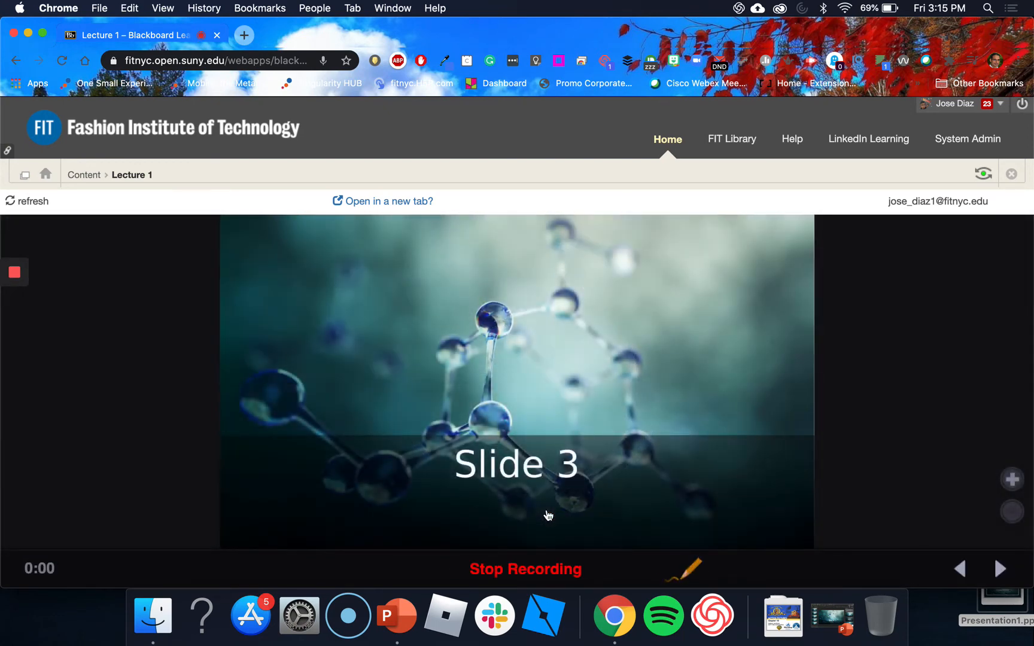
- Circle the upper molecules on slide 3 in black and draw a black arrow to the atom above the caption
{"action": "left_click", "coordinate": [688, 570]}
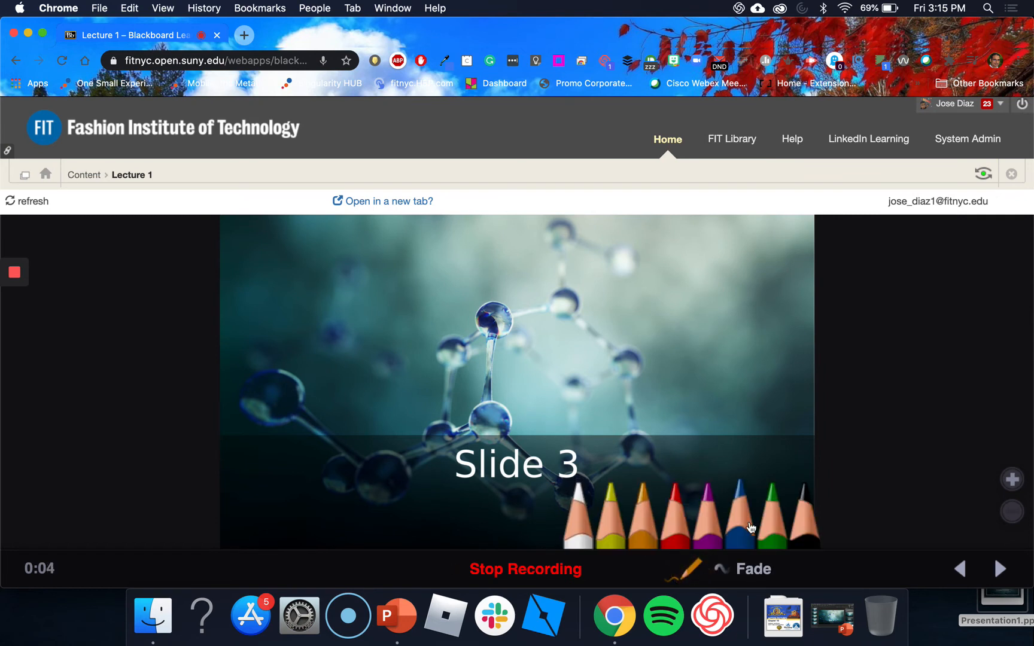
{"action": "left_click", "coordinate": [800, 525]}
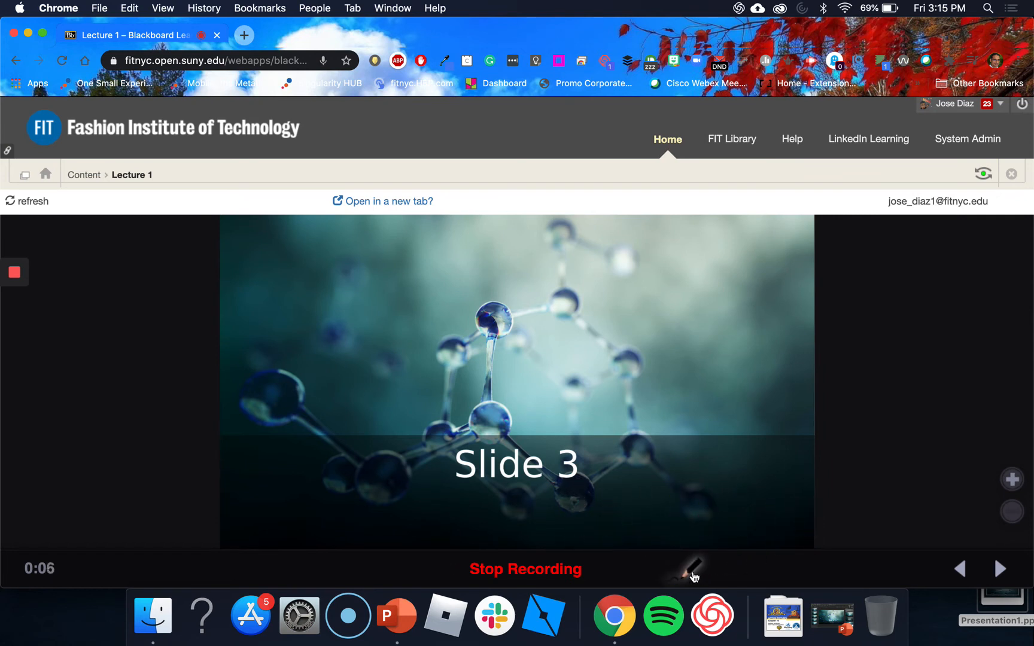
{"action": "mouse_move", "coordinate": [594, 265]}
{"action": "left_mouse_down"}
{"action": "mouse_move", "coordinate": [471, 278]}
{"action": "mouse_move", "coordinate": [647, 321]}
{"action": "mouse_move", "coordinate": [573, 264]}
{"action": "left_mouse_up"}
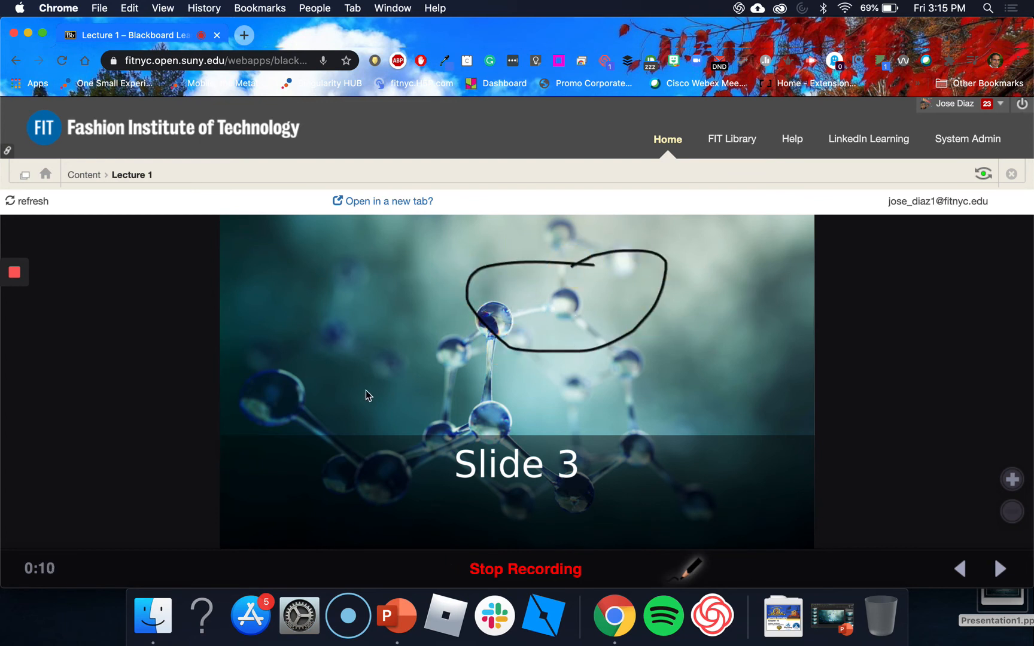
{"action": "mouse_move", "coordinate": [364, 391]}
{"action": "left_mouse_down"}
{"action": "mouse_move", "coordinate": [453, 424]}
{"action": "mouse_move", "coordinate": [443, 375]}
{"action": "mouse_move", "coordinate": [411, 431]}
{"action": "mouse_move", "coordinate": [398, 432]}
{"action": "left_mouse_up"}
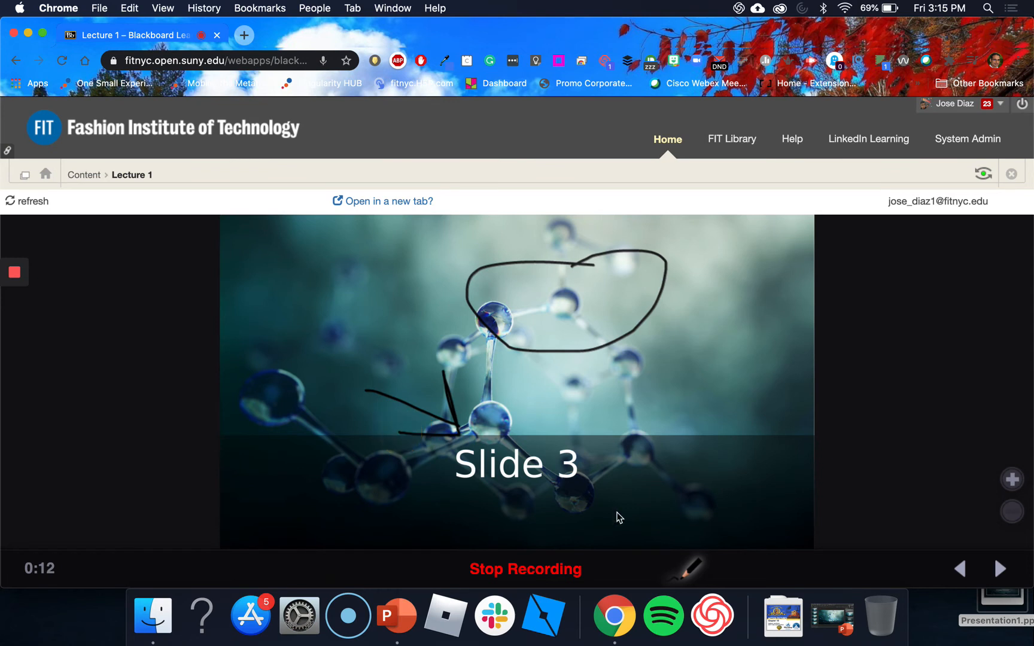
- Switch the annotation pencil to red and set the drawings to No fade
{"action": "mouse_move", "coordinate": [695, 573]}
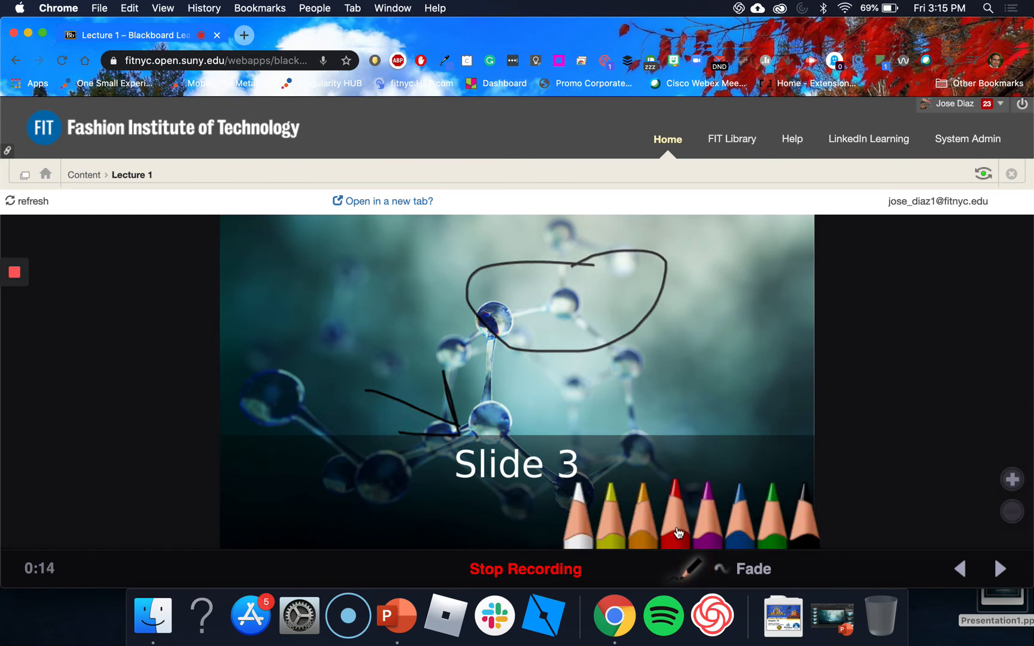
{"action": "left_click", "coordinate": [677, 532]}
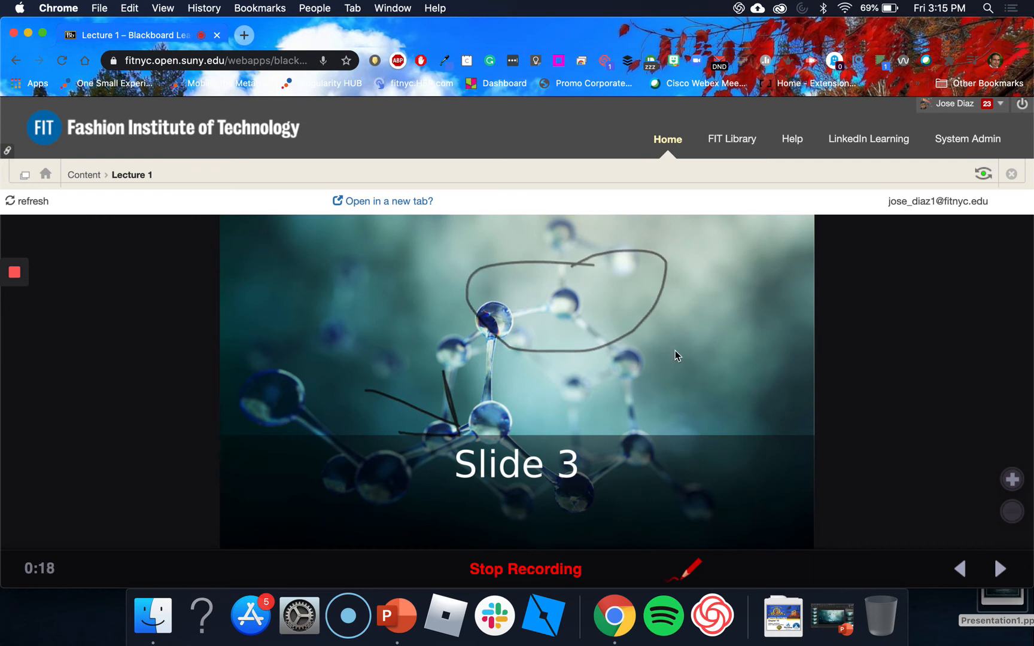
{"action": "mouse_move", "coordinate": [690, 574]}
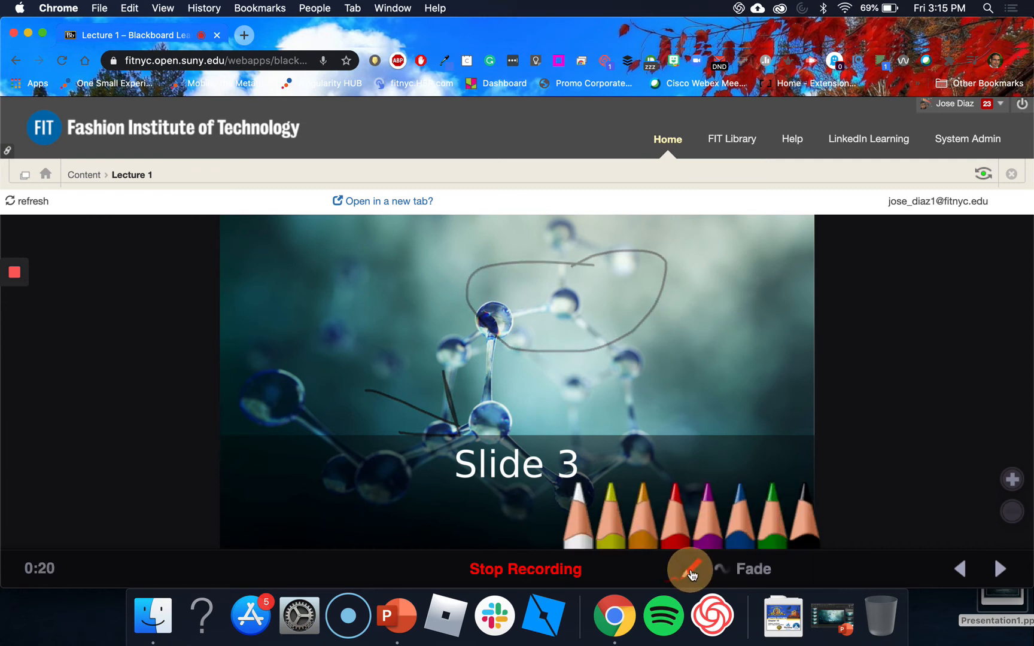
{"action": "left_click", "coordinate": [755, 572]}
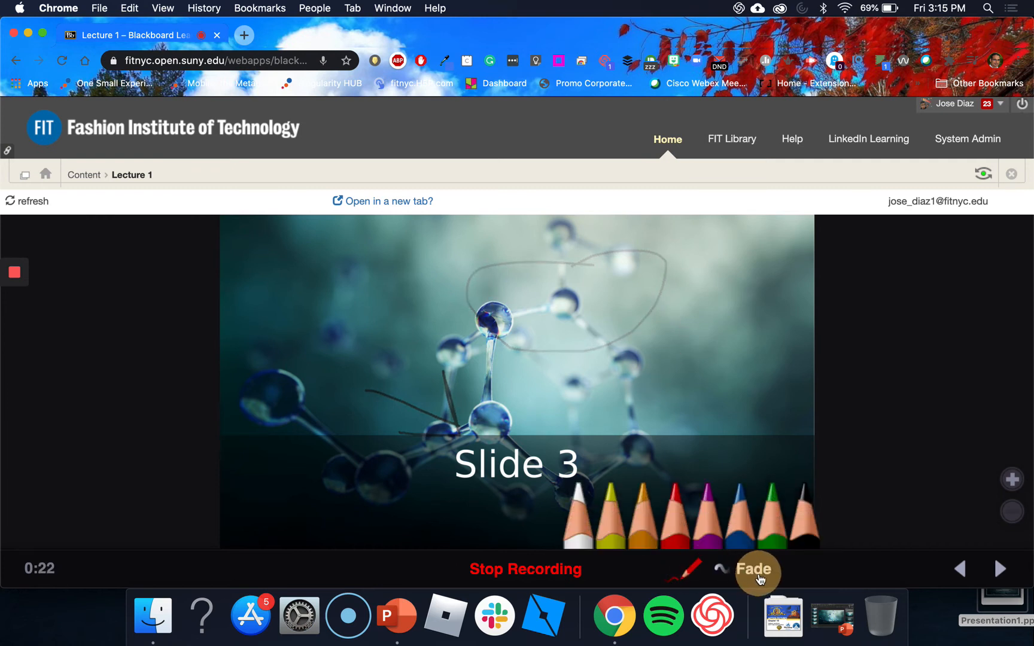
{"action": "left_click", "coordinate": [757, 576]}
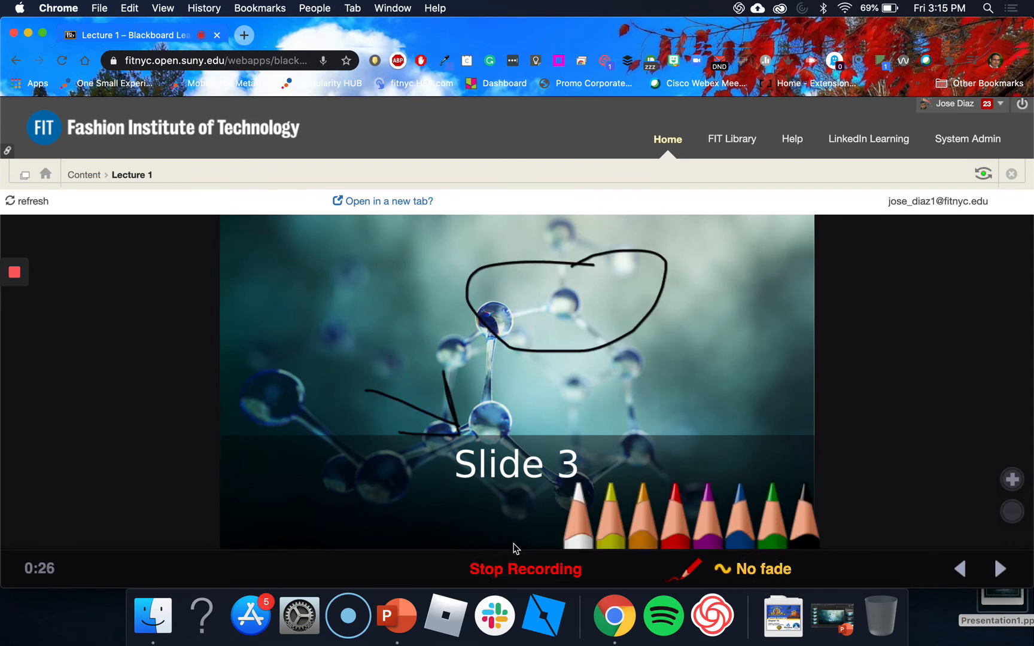
- Stop the slide 3 recording at about 28 seconds, preview part of it and save the comment
{"action": "left_click", "coordinate": [522, 571]}
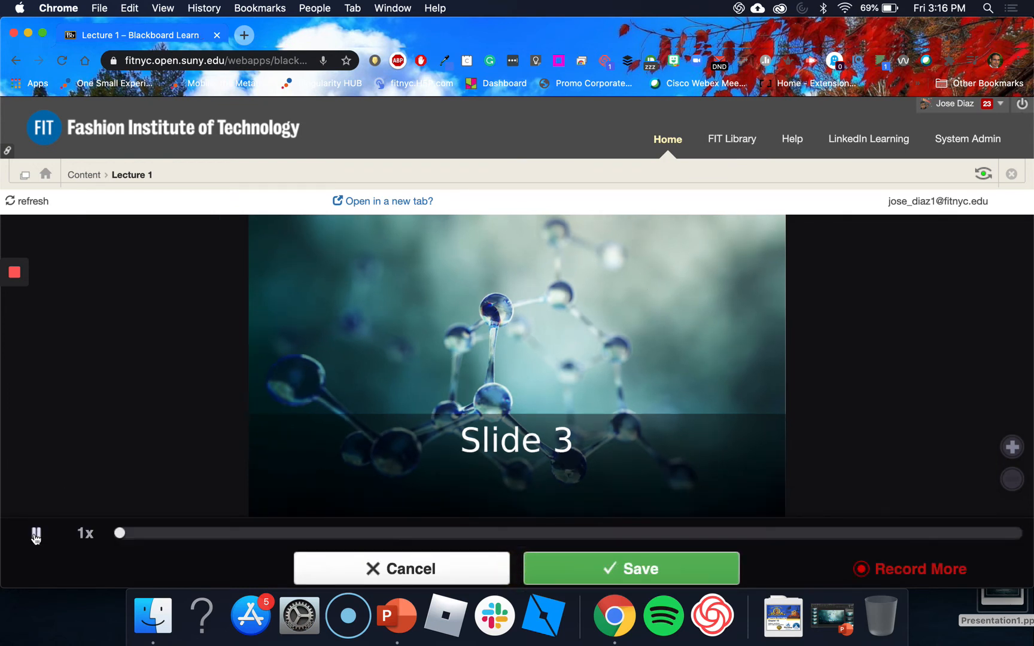
{"action": "left_click", "coordinate": [34, 534]}
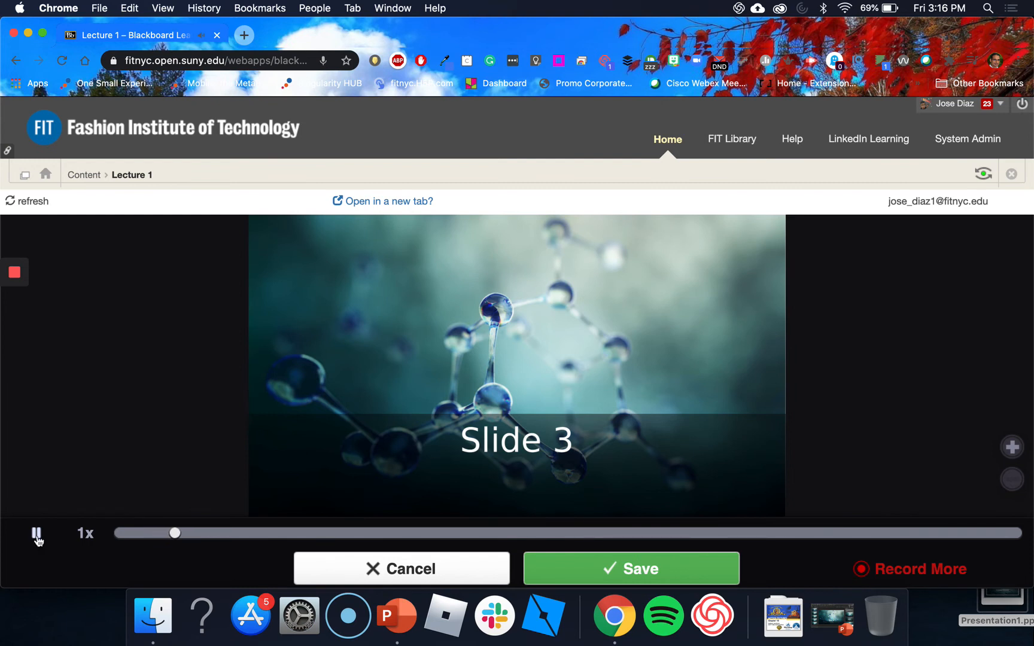
{"action": "left_click", "coordinate": [36, 534]}
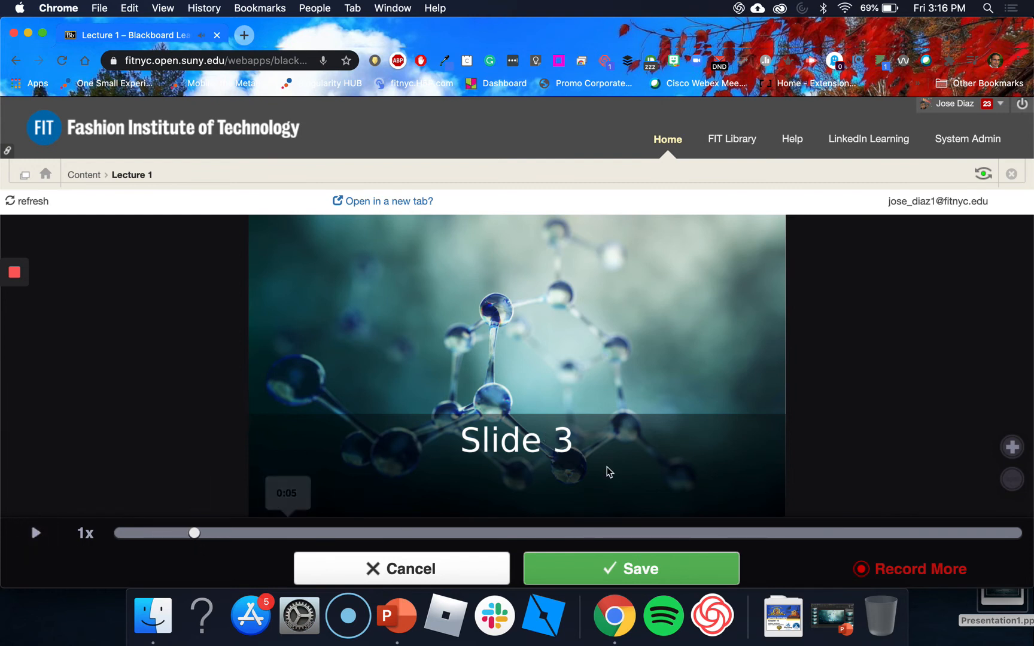
{"action": "left_click", "coordinate": [662, 568]}
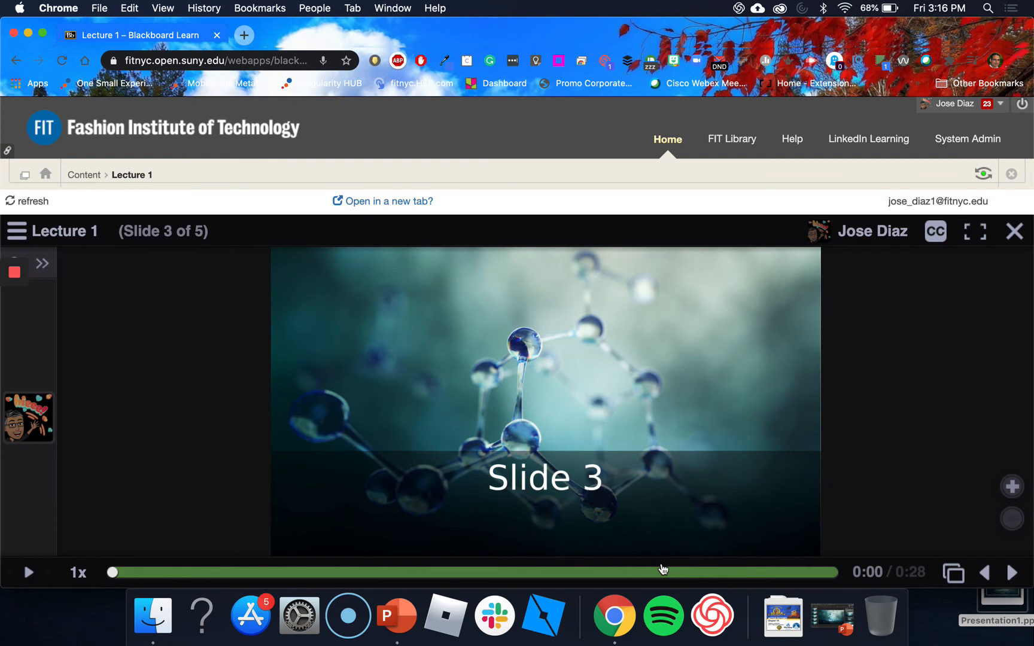
- Return from the slide 3 comment view to the editing page of the Lecture 1 VoiceThread
{"action": "left_click", "coordinate": [18, 232]}
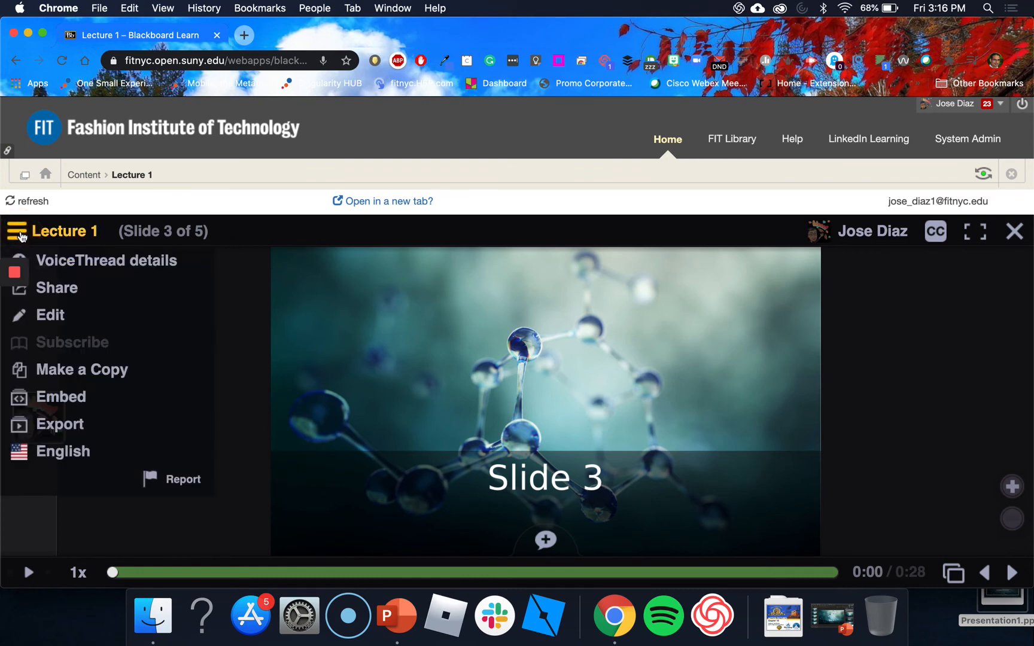
{"action": "left_click", "coordinate": [49, 319]}
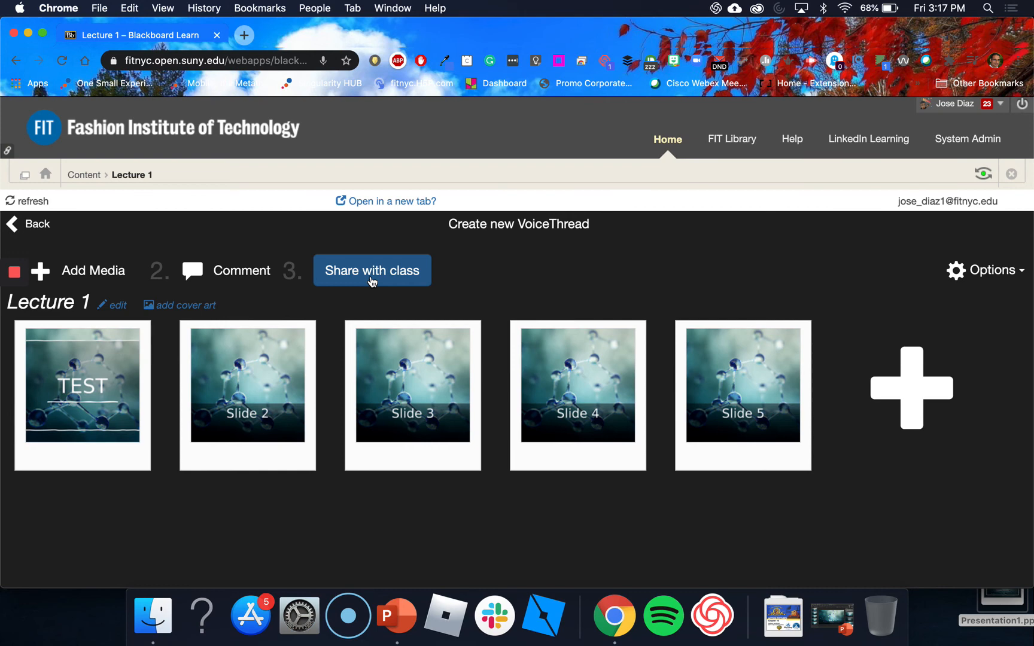
- Share the Lecture 1 VoiceThread with the class and return to the course
{"action": "left_click", "coordinate": [382, 279]}
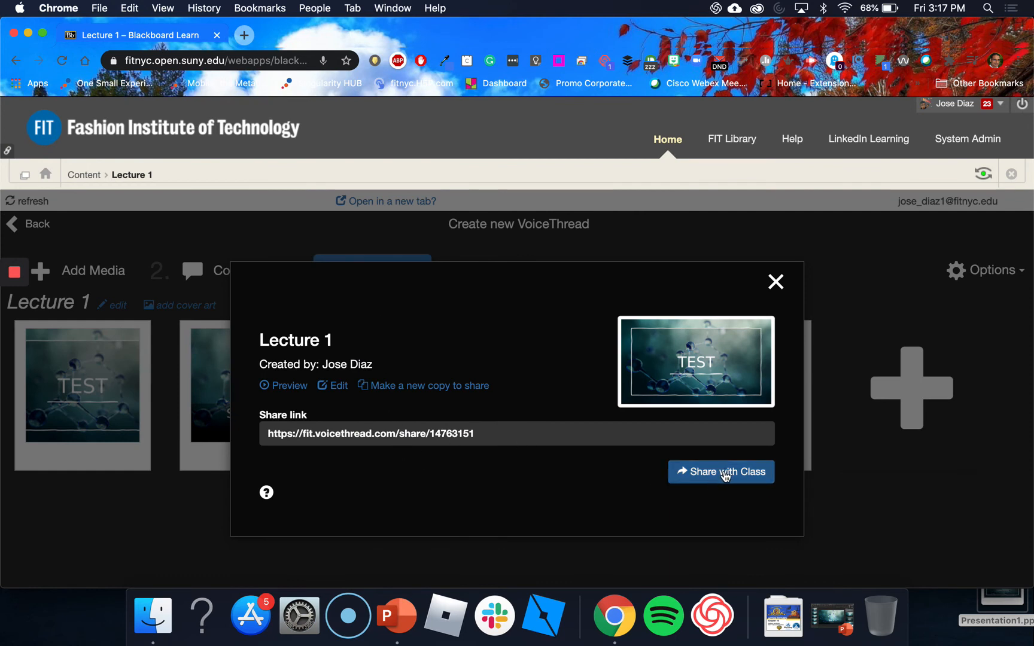
{"action": "left_click", "coordinate": [725, 472]}
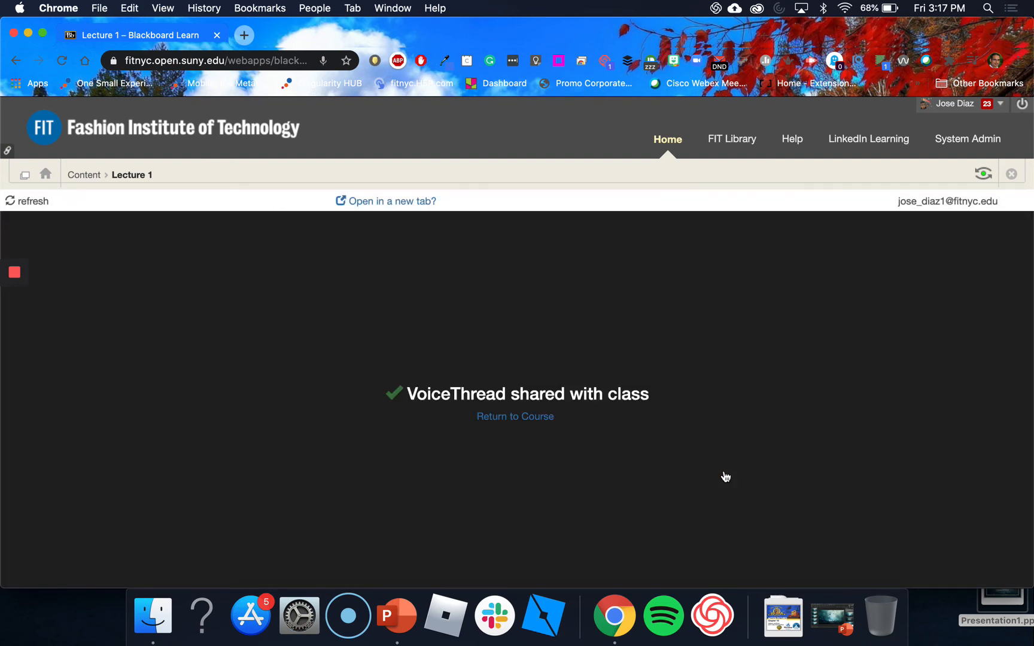
{"action": "left_click", "coordinate": [486, 422]}
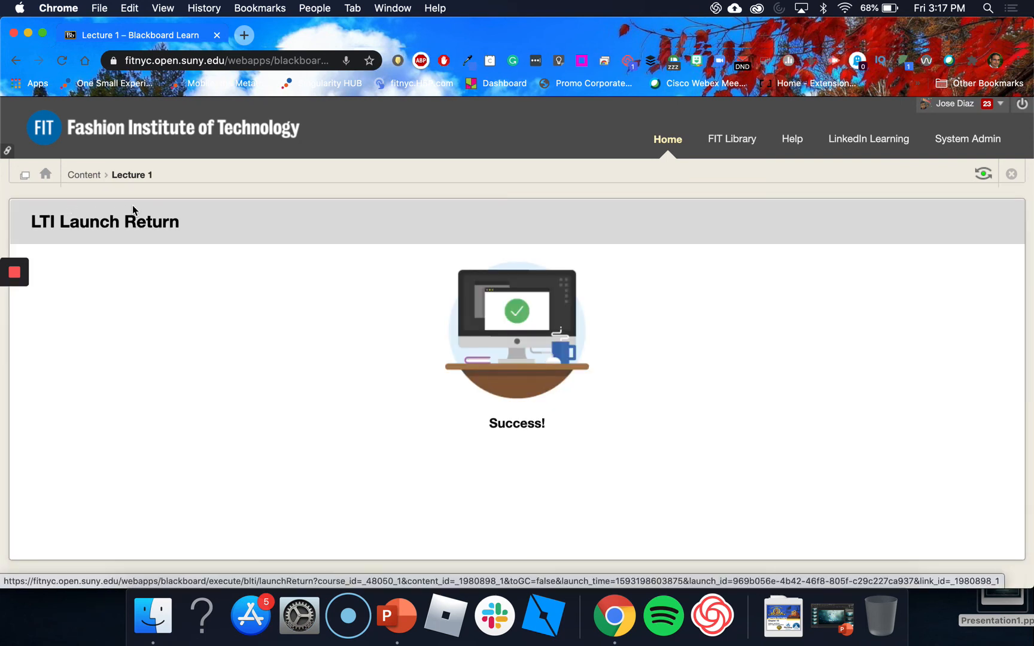
- Open the last Lecture 1 VoiceThread item in the course's Content area
{"action": "left_click", "coordinate": [86, 177]}
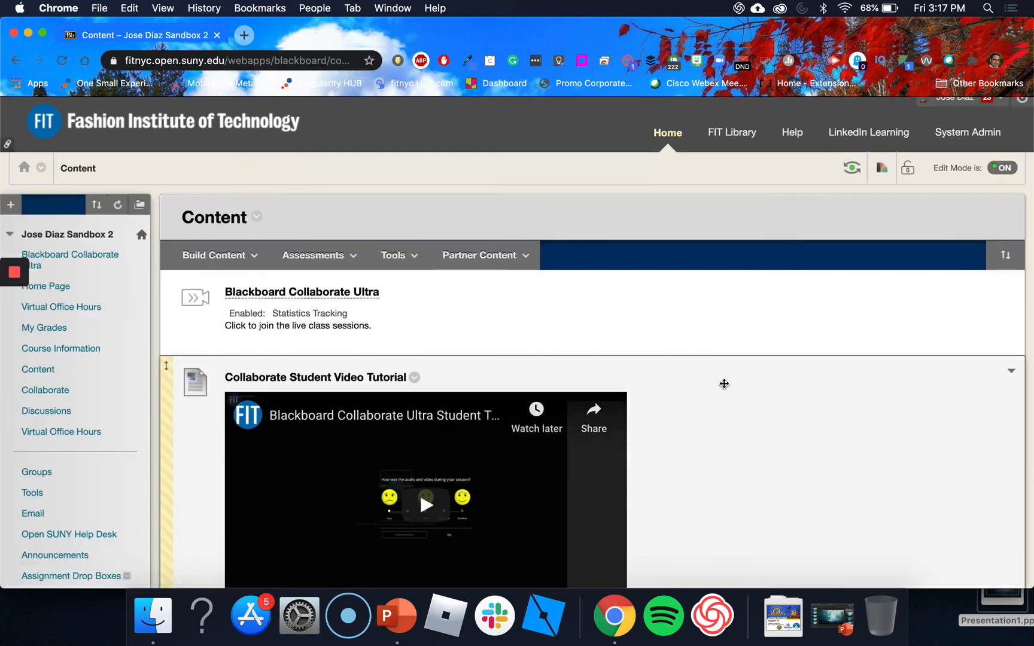
{"action": "scroll", "coordinate": [723, 384], "scroll_direction": "down", "scroll_amount": 15}
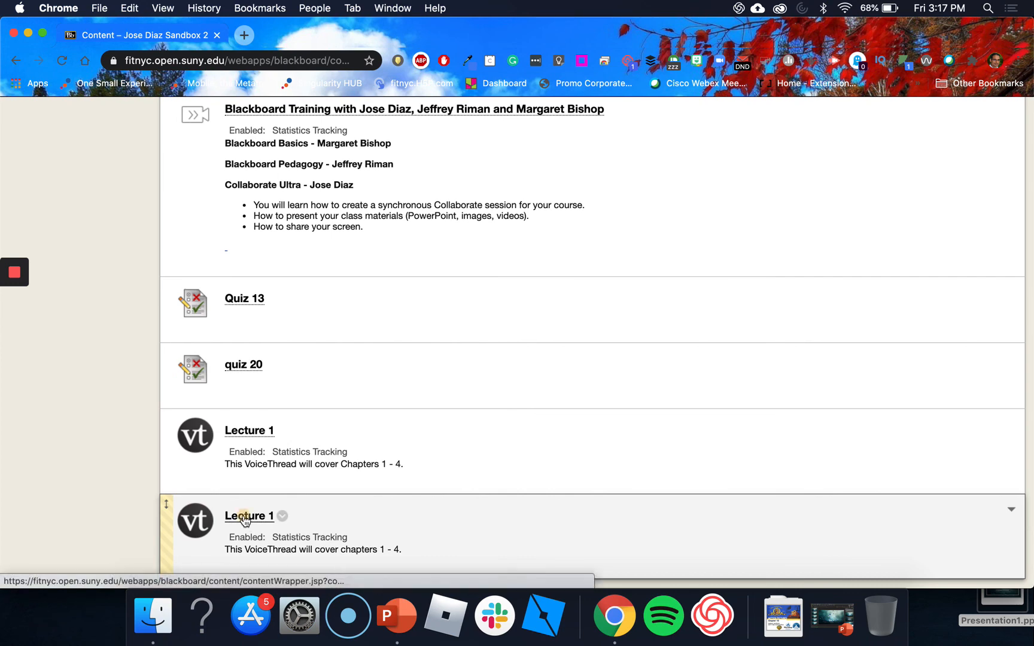
{"action": "left_click", "coordinate": [245, 516]}
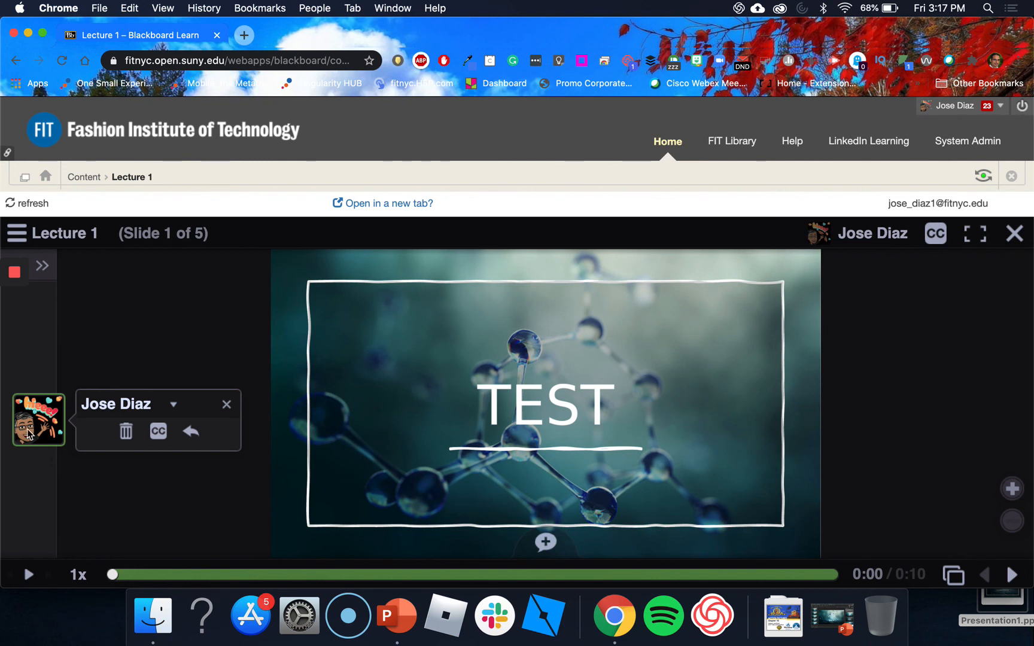
- Play about three seconds of the slide 1 comment, pause it and advance to slide 2
{"action": "left_click", "coordinate": [28, 575]}
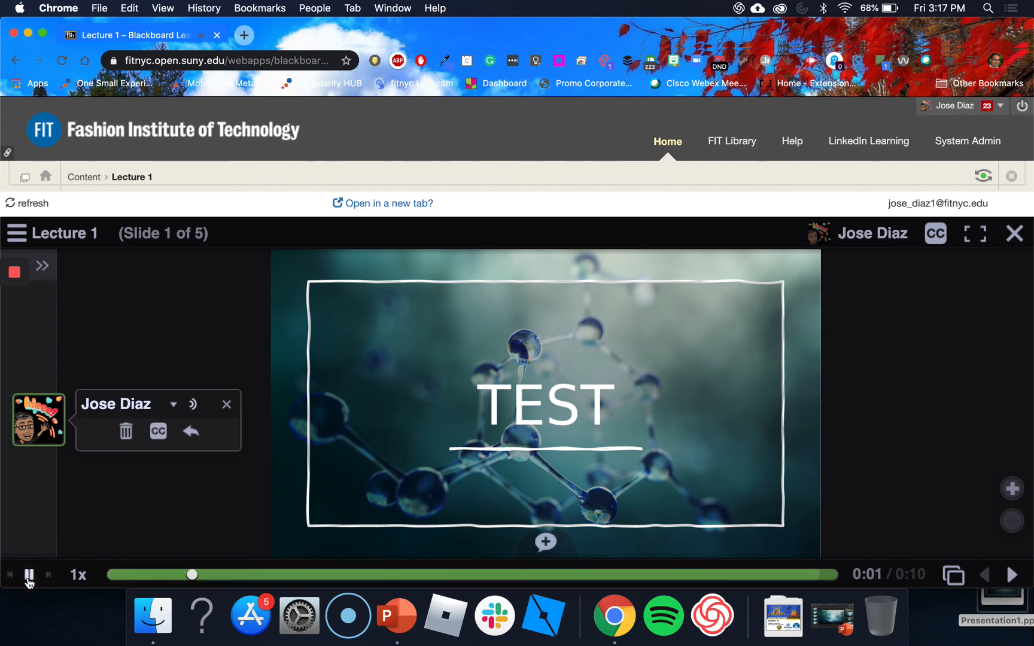
{"action": "left_click", "coordinate": [28, 576]}
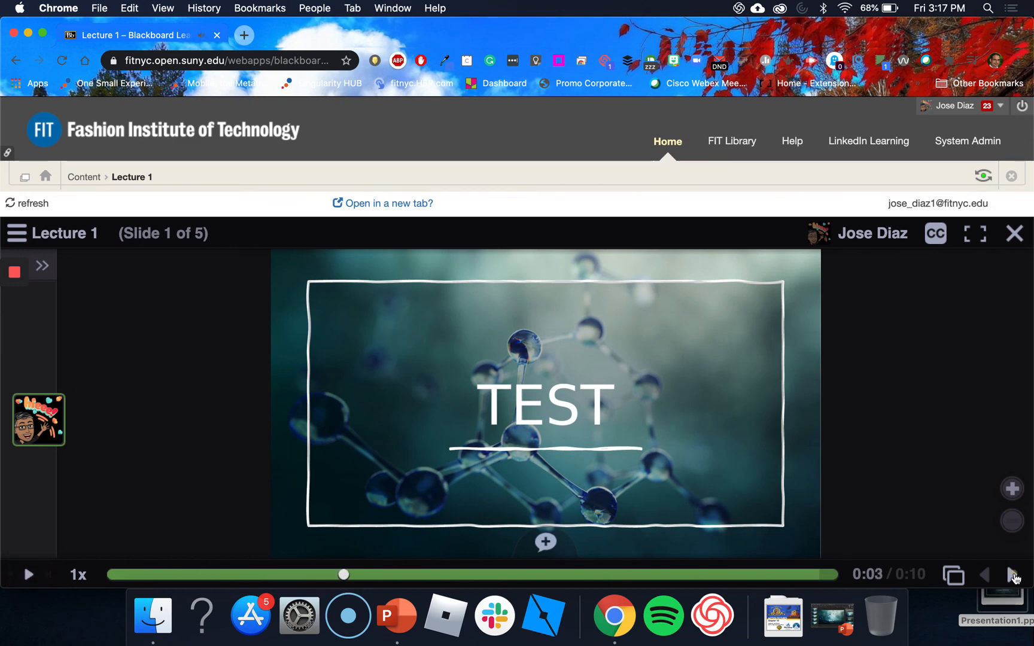
{"action": "left_click", "coordinate": [1012, 575]}
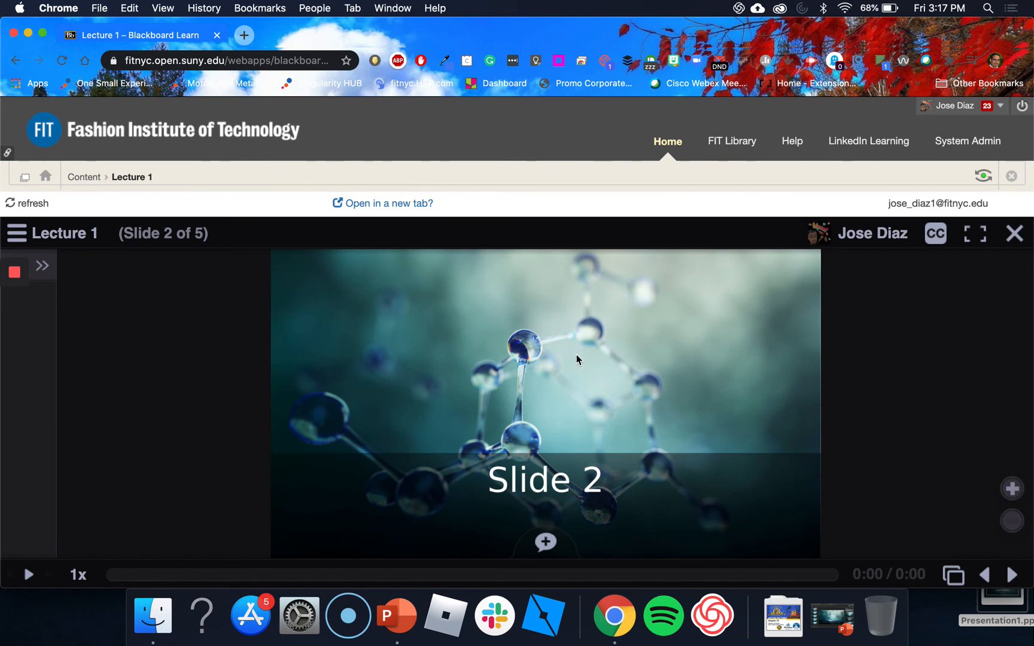
- Advance to slide 3 and play about three seconds of its recorded comment before pausing
{"action": "left_click", "coordinate": [1010, 575]}
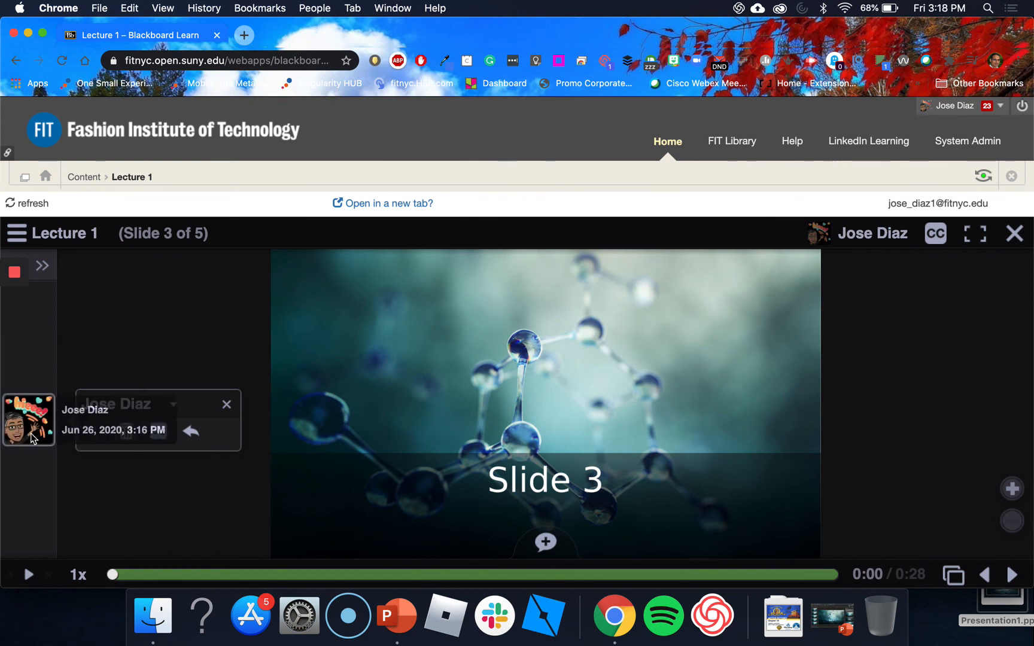
{"action": "left_click", "coordinate": [28, 574]}
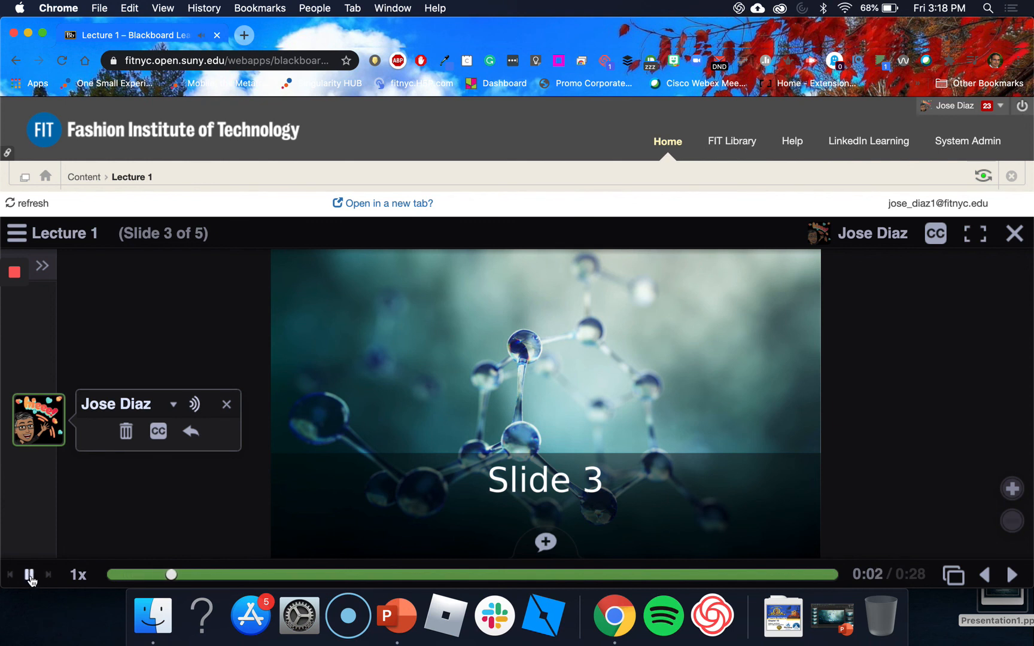
{"action": "left_click", "coordinate": [29, 574]}
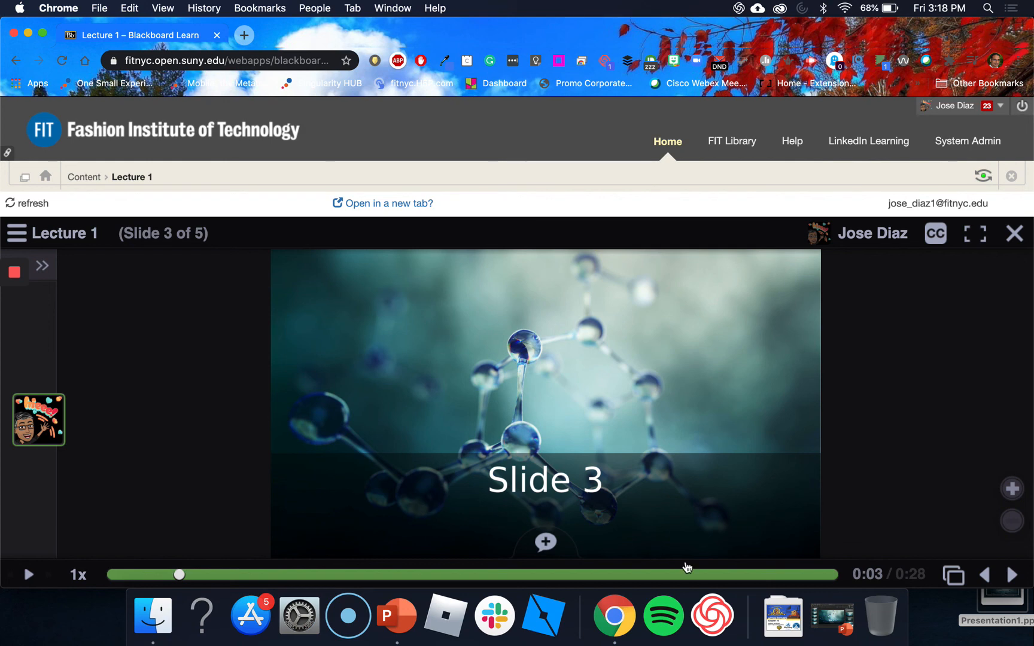
- Go back to slide 2, return to slide 3 and skip its comment to 0:12 to view the drawn annotations
{"action": "left_click", "coordinate": [985, 575]}
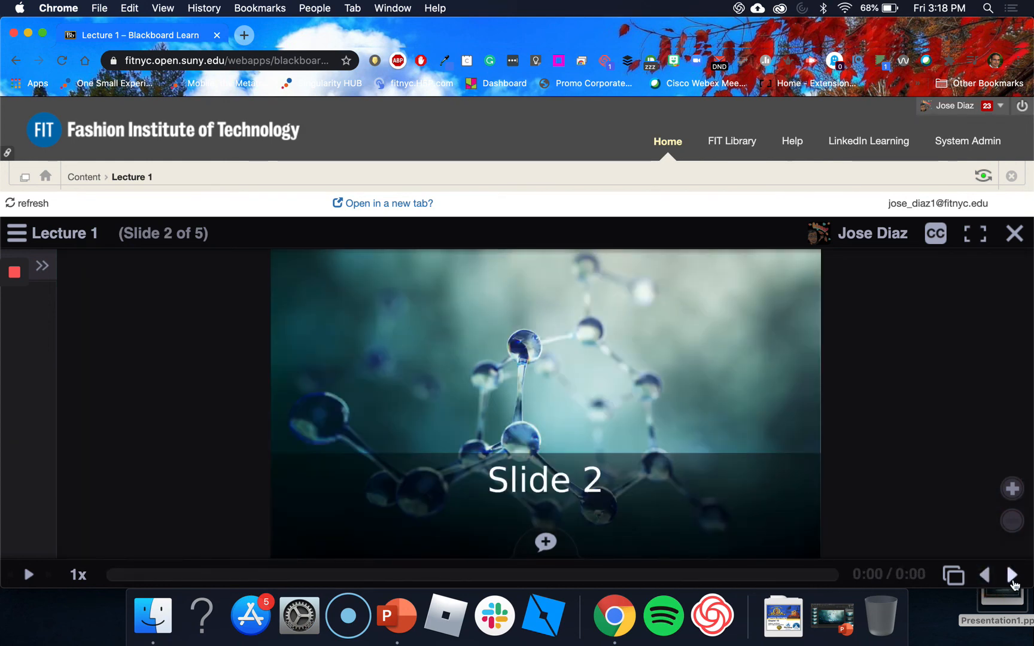
{"action": "left_click", "coordinate": [1010, 575]}
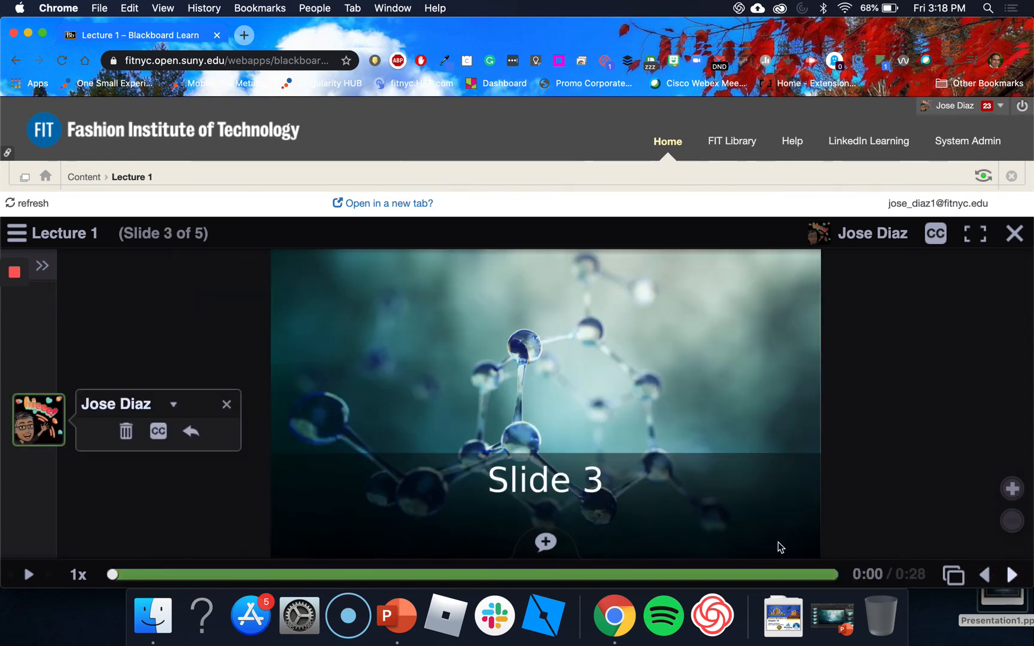
{"action": "left_click", "coordinate": [426, 575]}
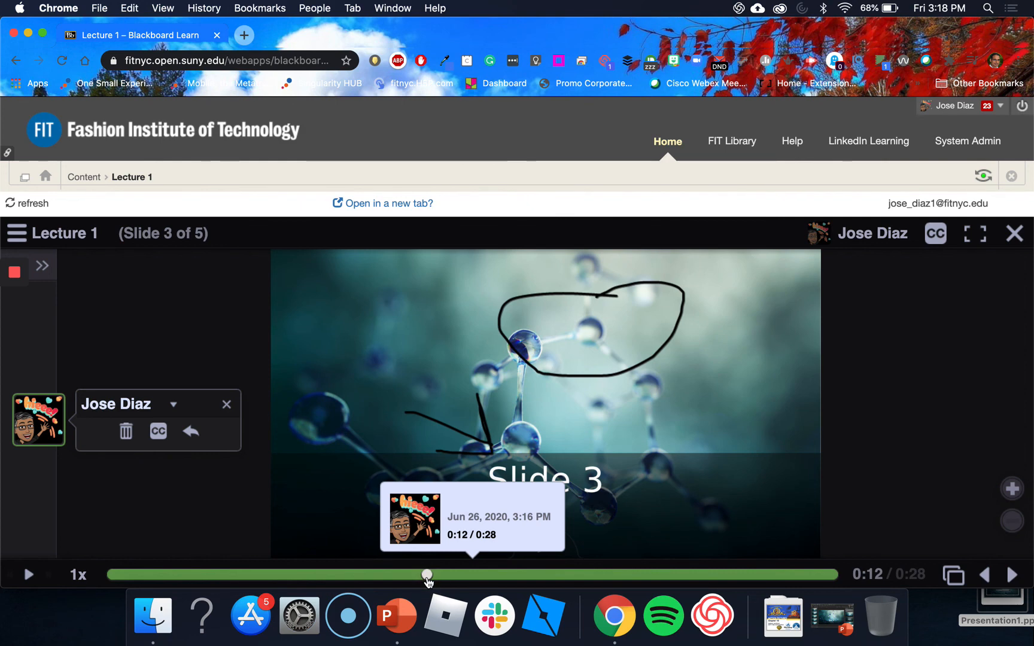